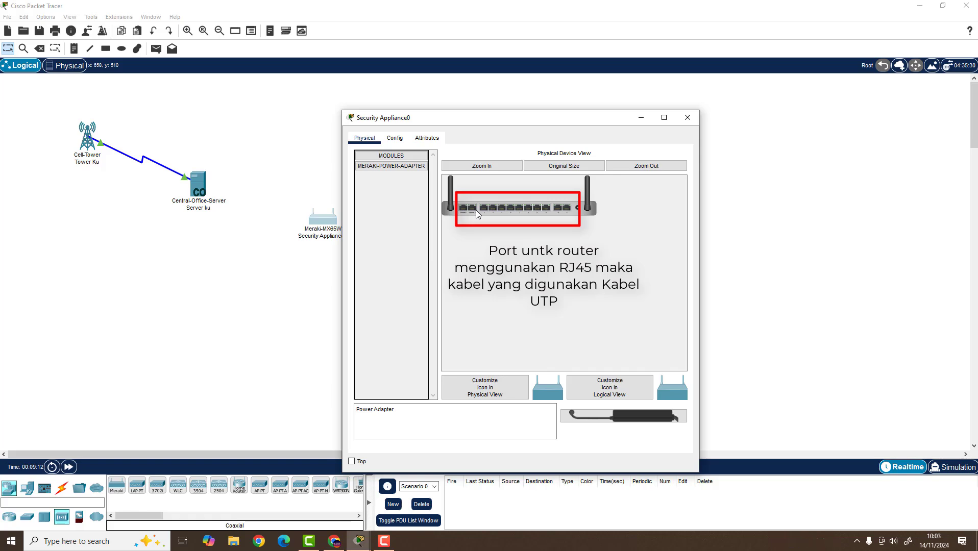
Step: Examine the physical ports of the central office server and the Meraki security appliance to determine the cable type
click(682, 119)
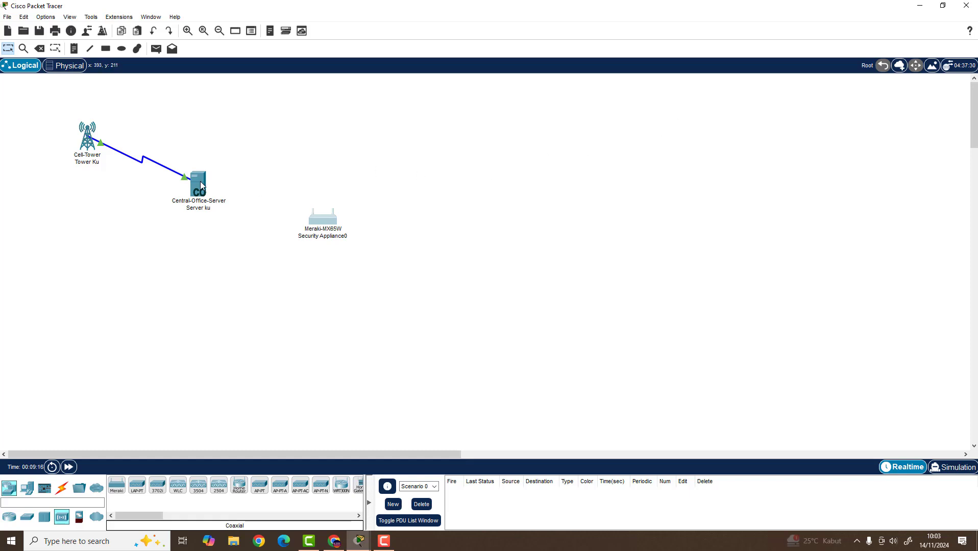
click(199, 184)
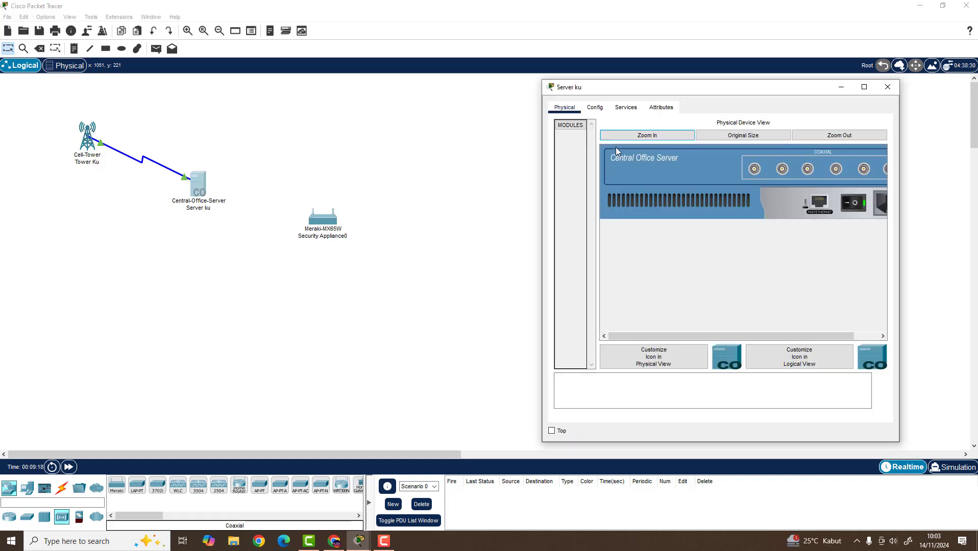
drag(719, 94, 644, 84)
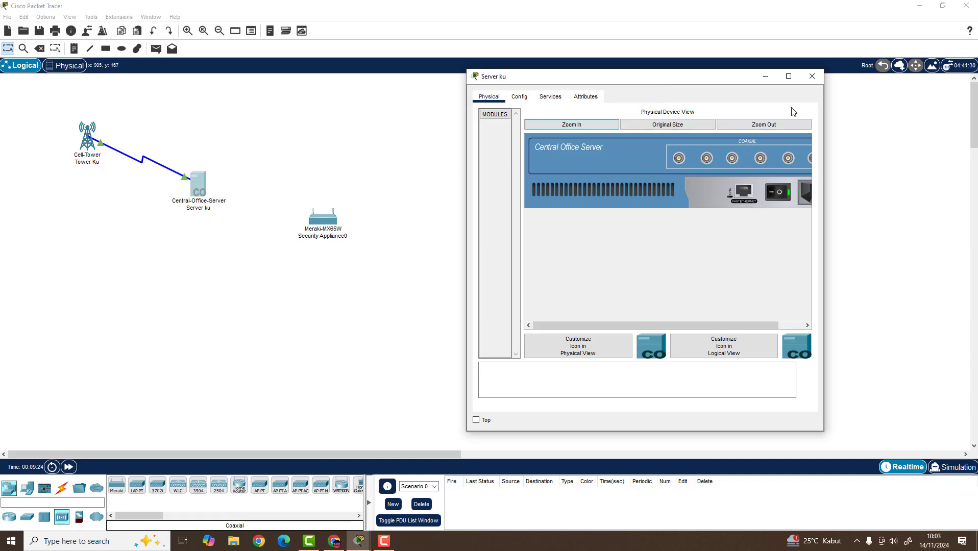
click(811, 76)
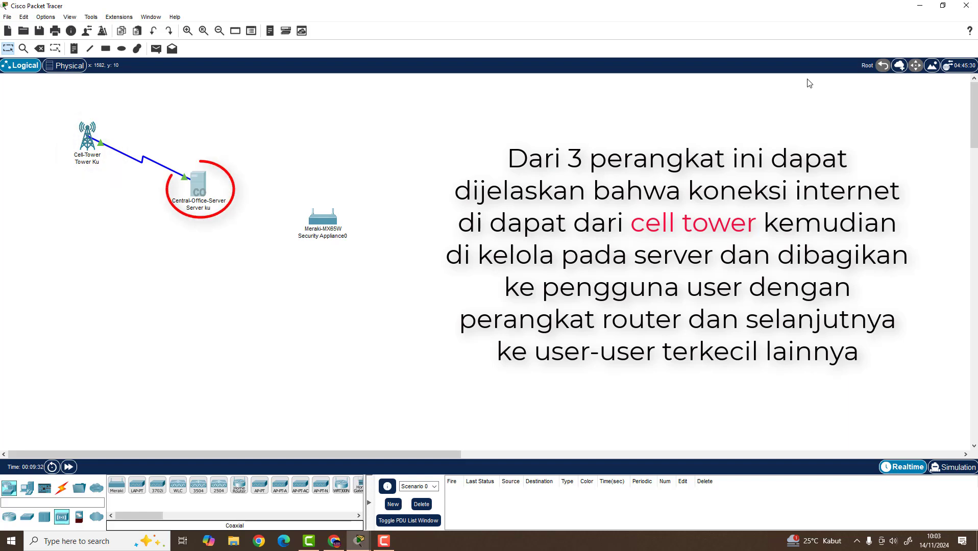
click(196, 183)
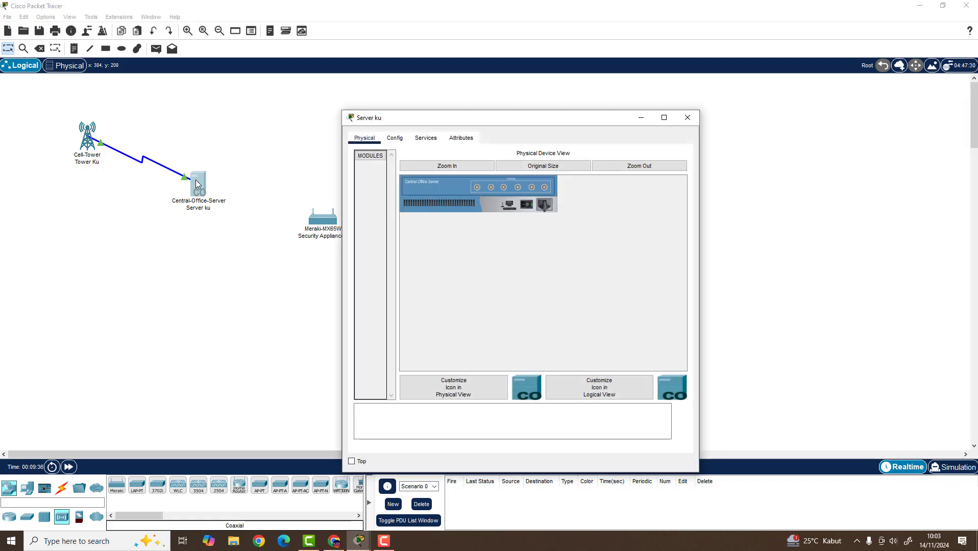
click(688, 118)
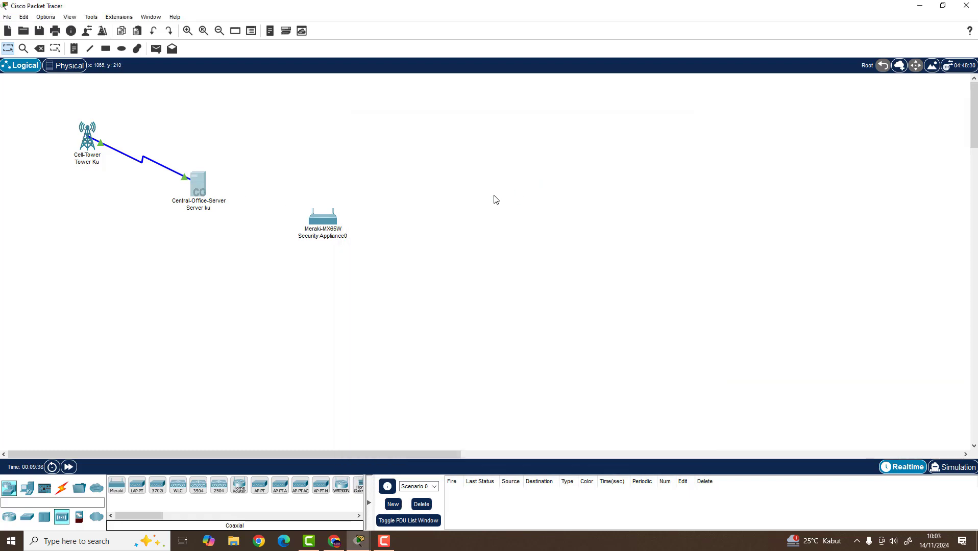
click(326, 225)
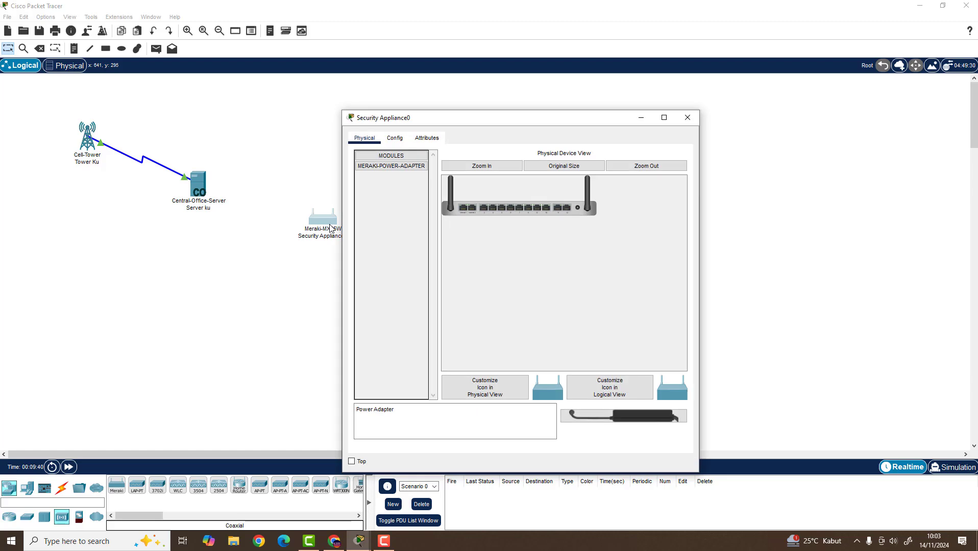
click(687, 118)
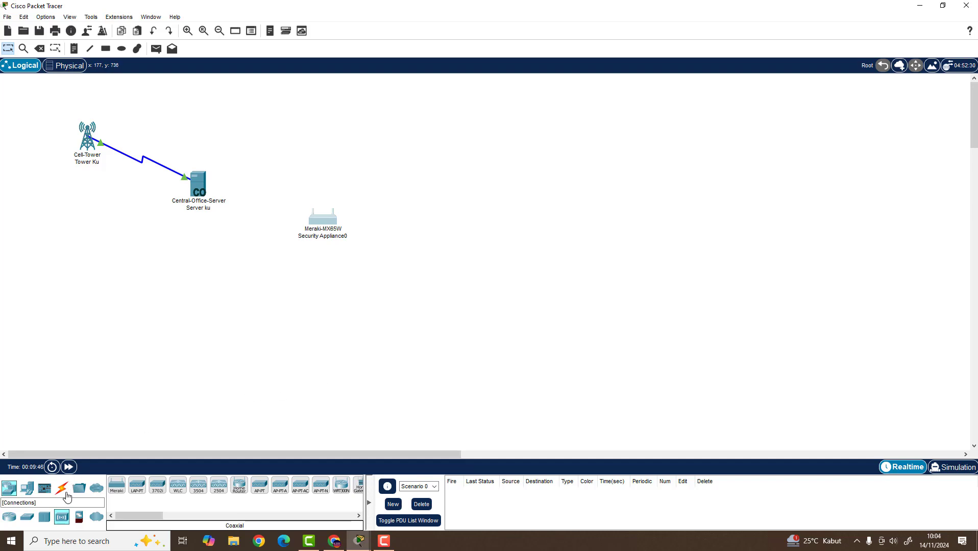
Step: Connect the Backbone port of the central office server to Ethernet 11 on the Meraki appliance with a Copper Straight-Through cable
click(62, 489)
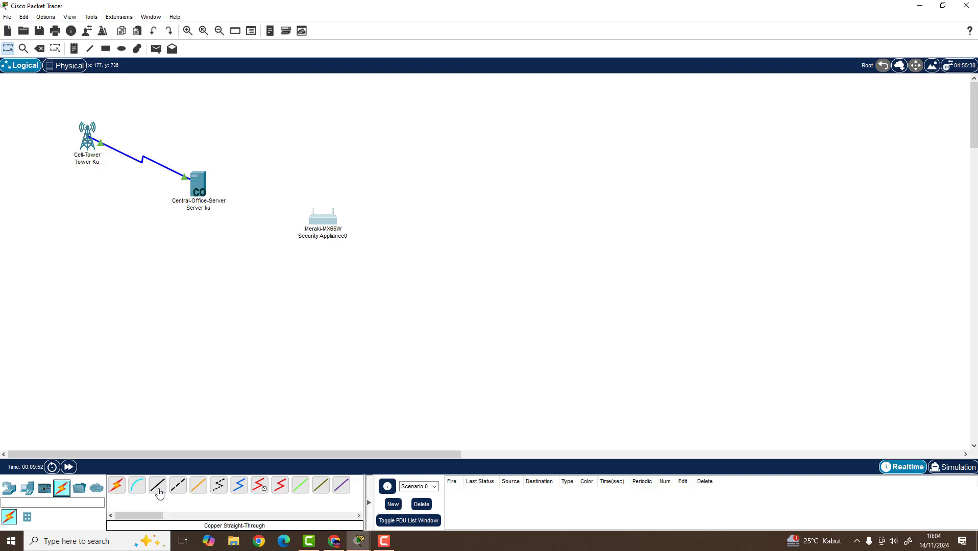
click(159, 491)
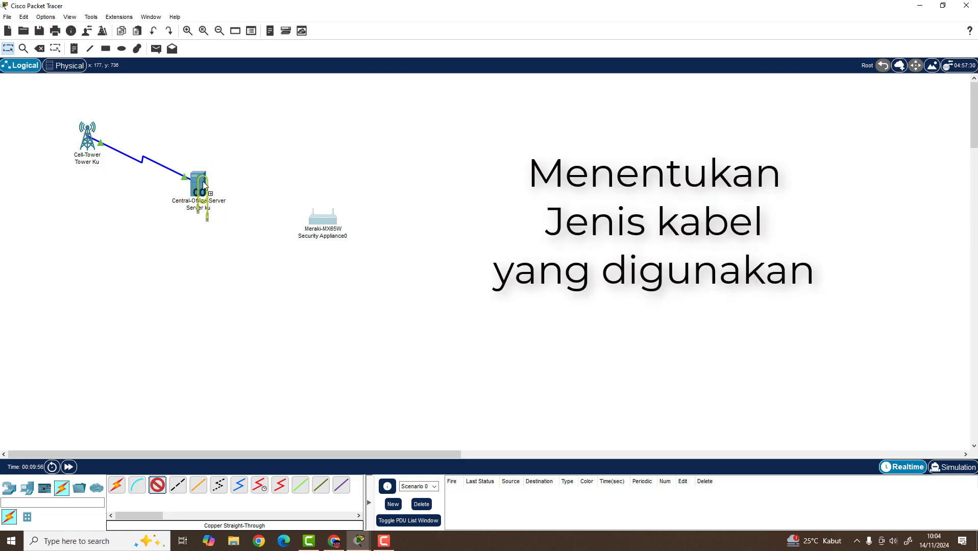
click(203, 184)
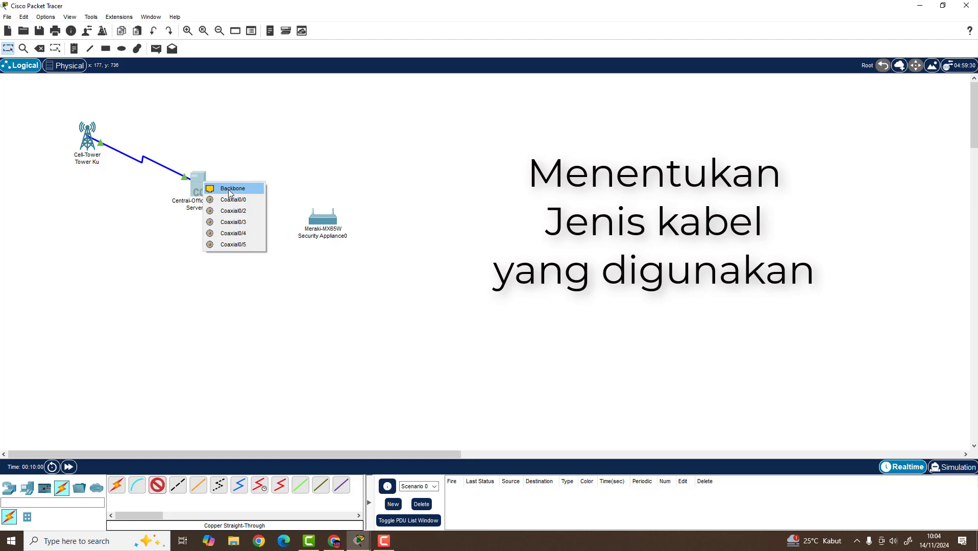
click(229, 189)
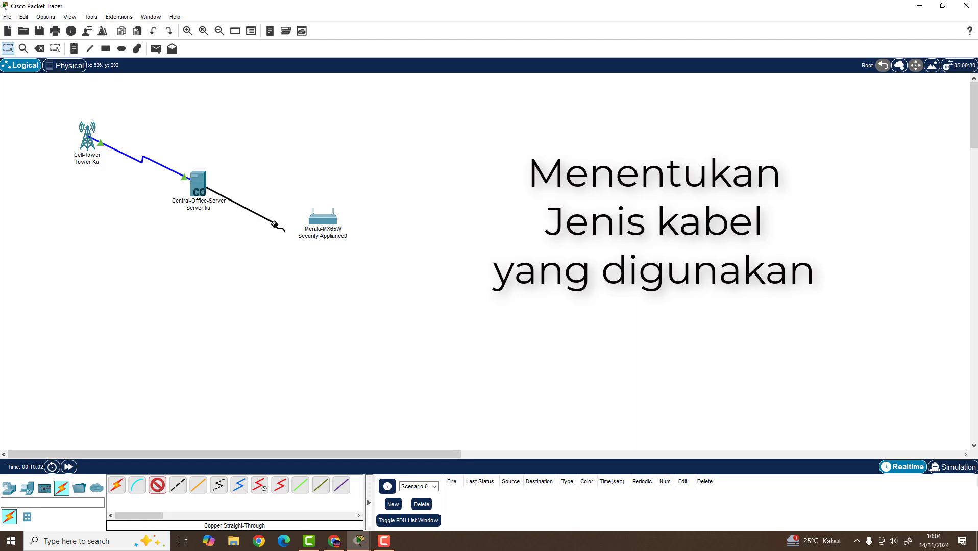
click(313, 221)
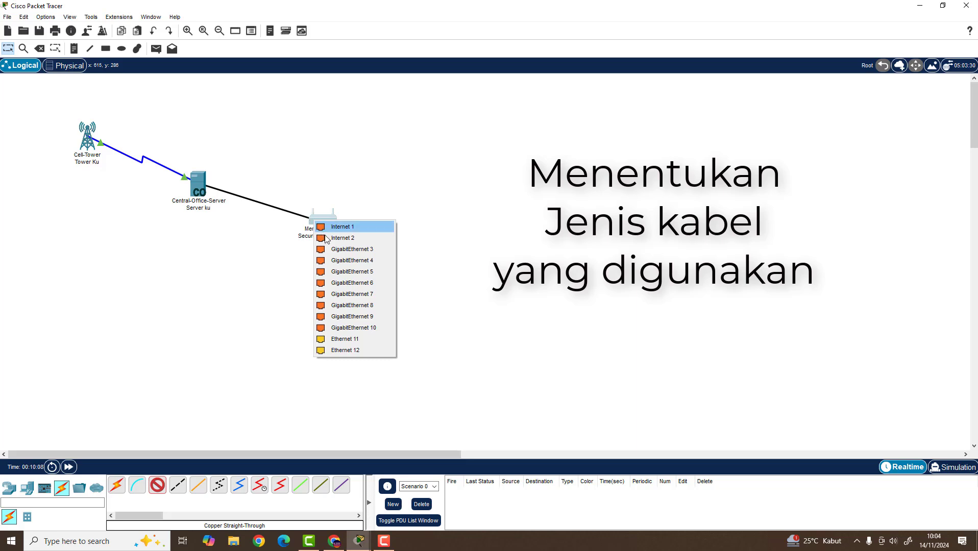
click(343, 340)
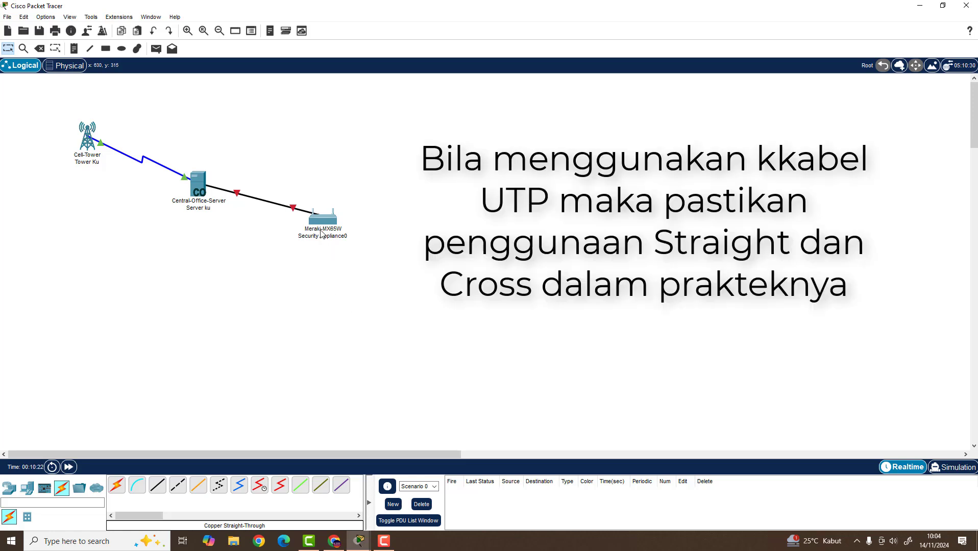
Step: Move the Meraki appliance's end of the straight-through cable to the Internet 1 port
click(295, 210)
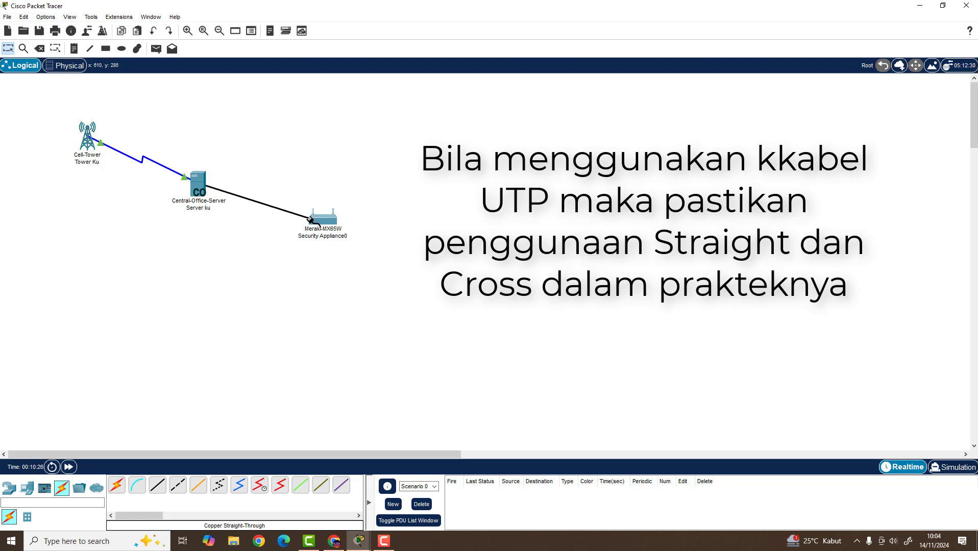
click(310, 219)
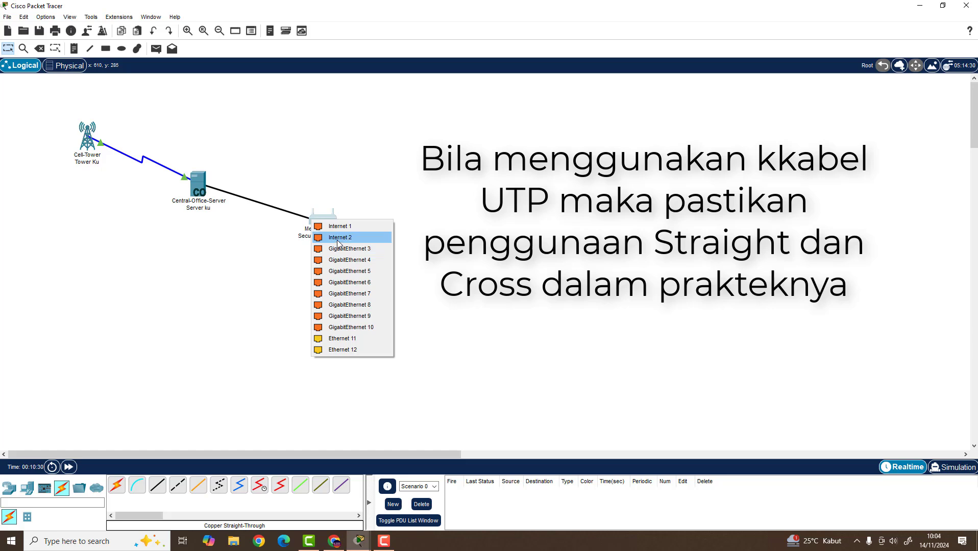
click(338, 226)
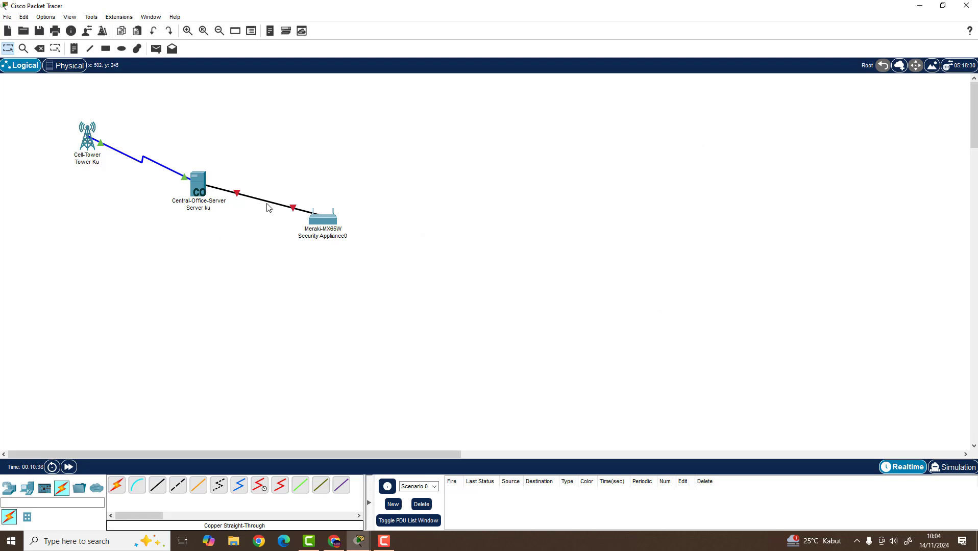
Step: Try to open the configuration settings of the Meraki security appliance
click(313, 223)
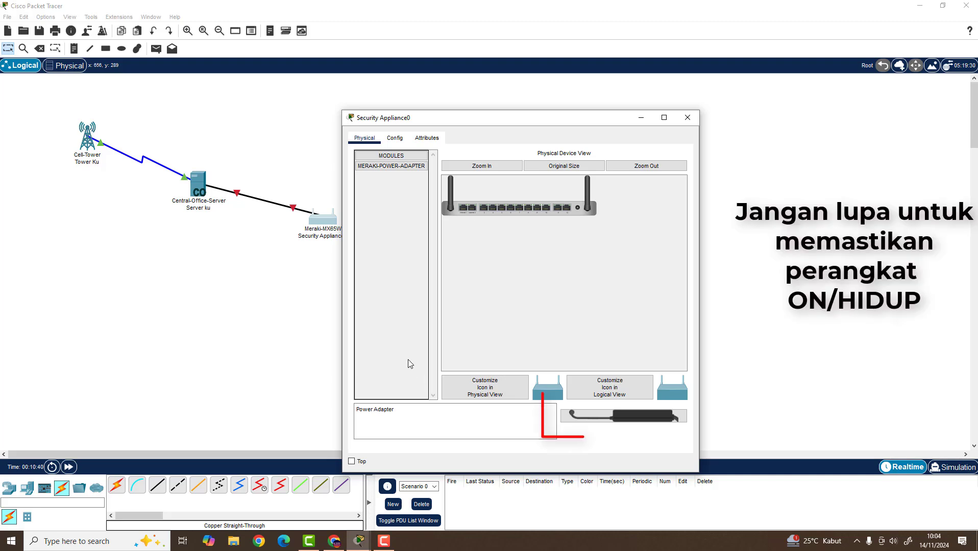
click(403, 138)
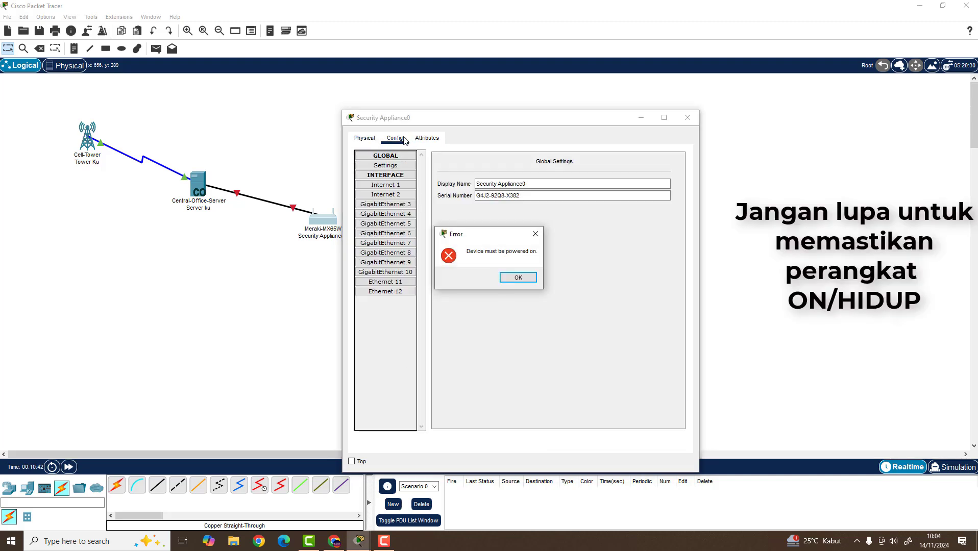
click(508, 280)
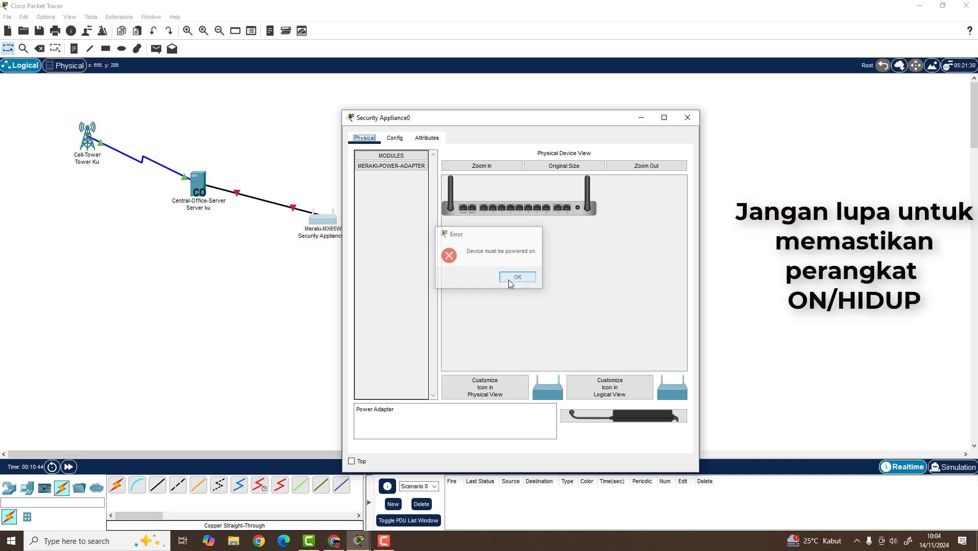
Step: Inspect the Meraki appliance's ports and power socket up close, and try its configuration settings again
click(579, 209)
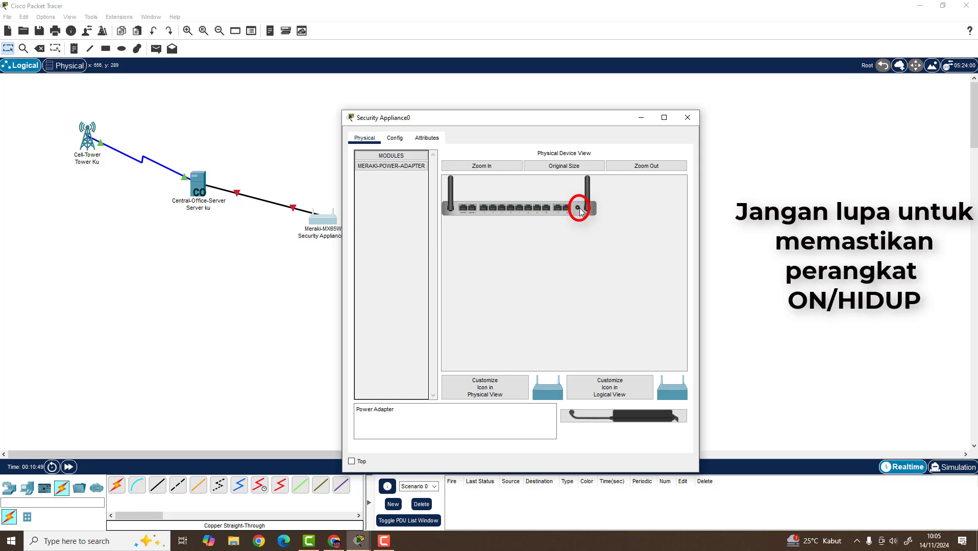
click(407, 157)
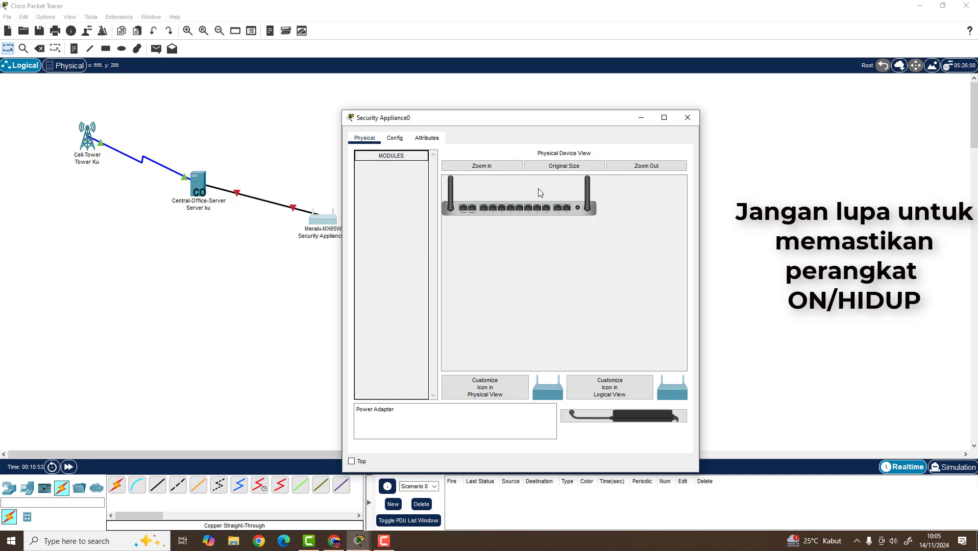
click(499, 165)
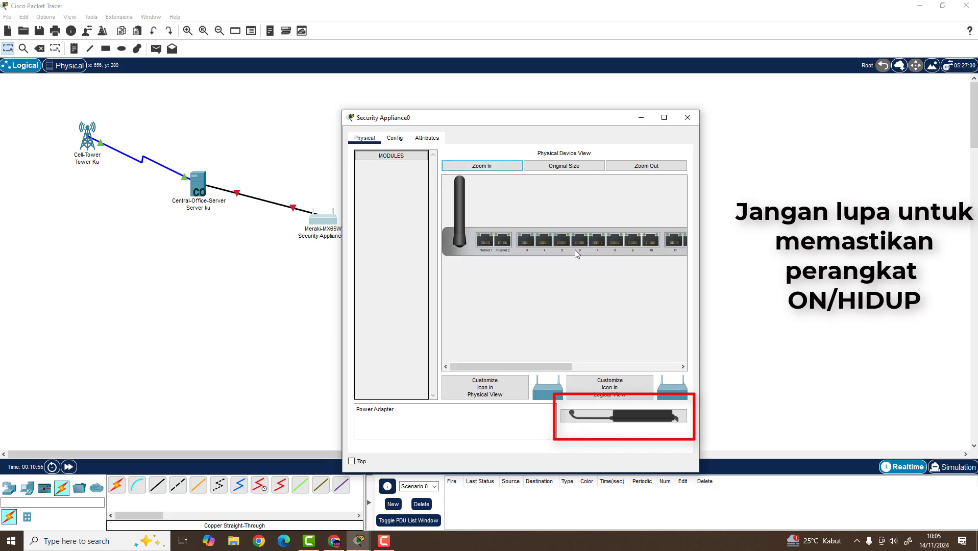
drag(530, 366, 603, 371)
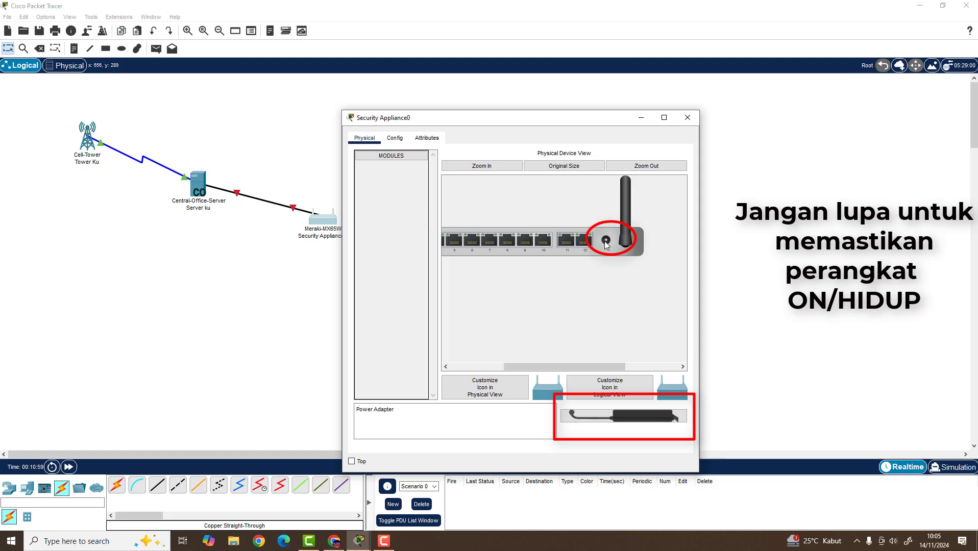
click(575, 172)
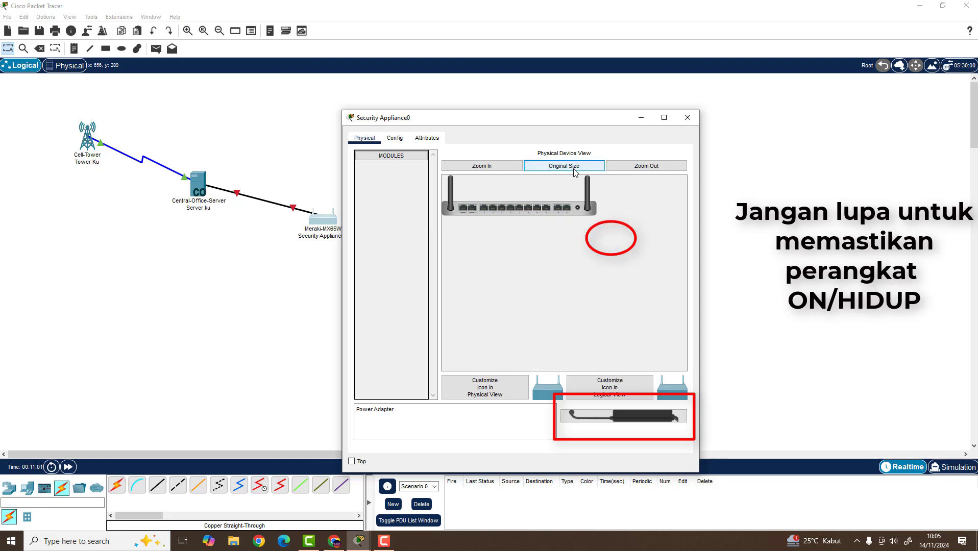
click(655, 169)
click(656, 170)
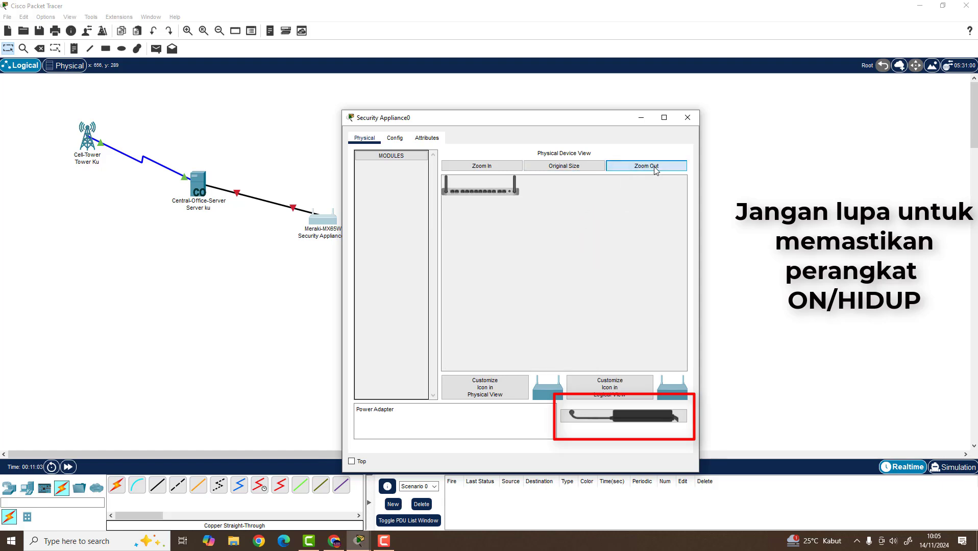
click(499, 166)
click(499, 166)
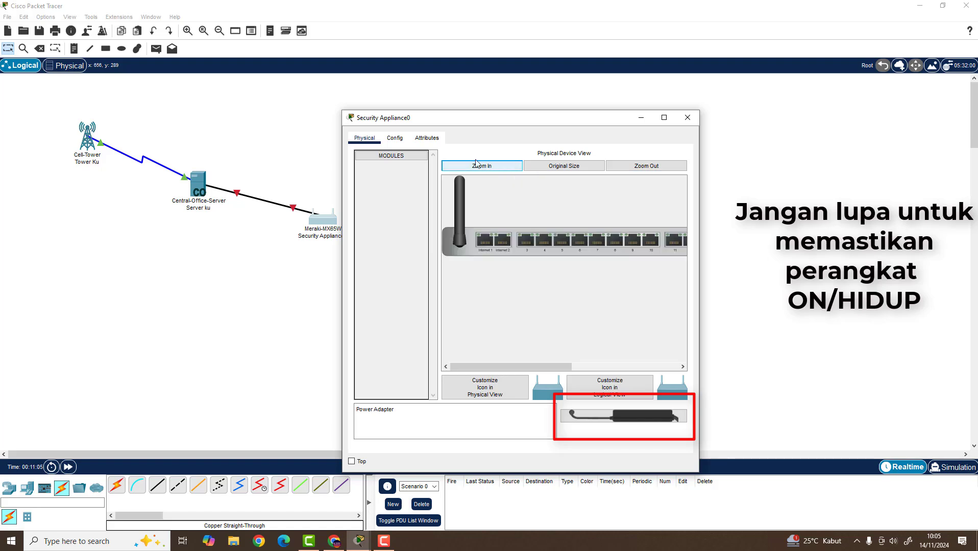
click(394, 138)
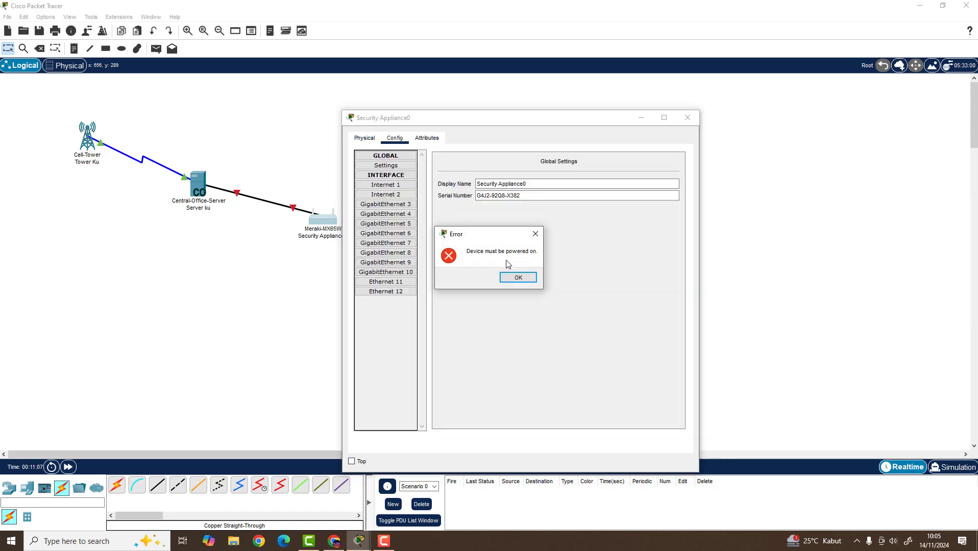
click(518, 278)
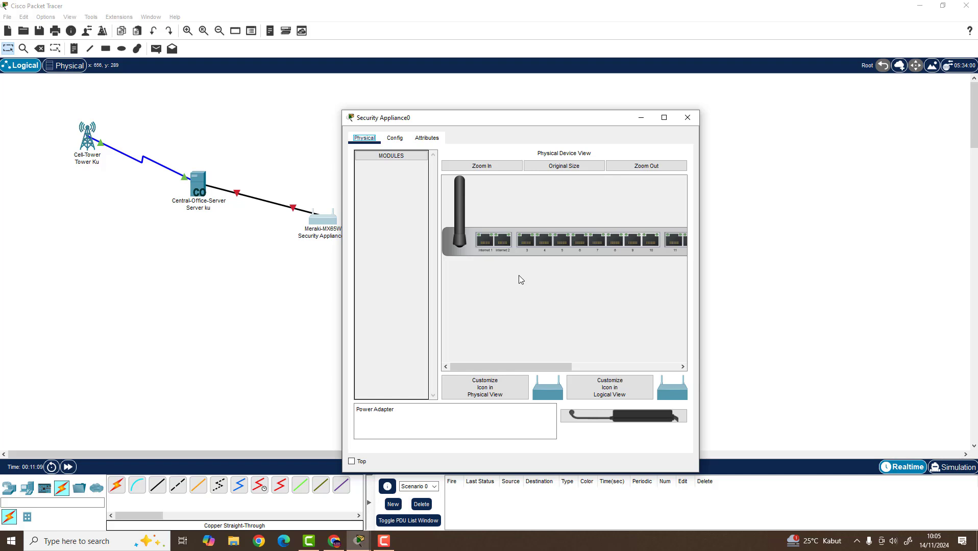
Step: Plug the power adapter into the Meraki appliance's power socket and close the device window
click(458, 241)
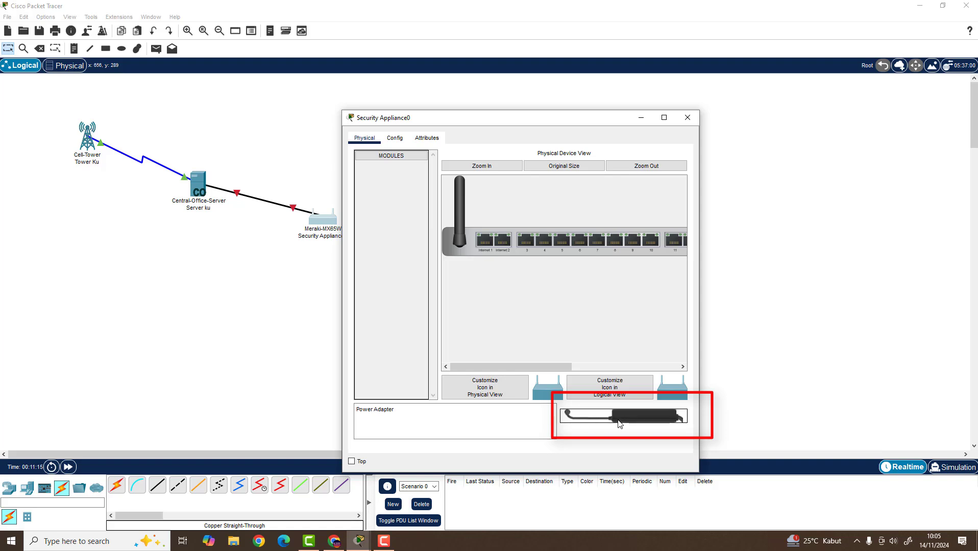
drag(595, 421, 511, 270)
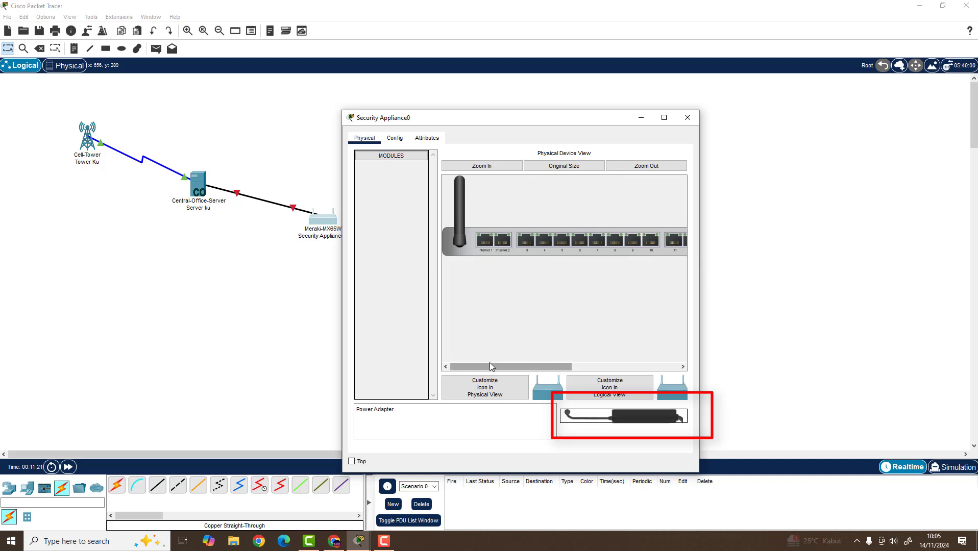
click(648, 167)
mouse_move(627, 412)
mouse_down()
mouse_move(625, 325)
mouse_move(579, 207)
mouse_up()
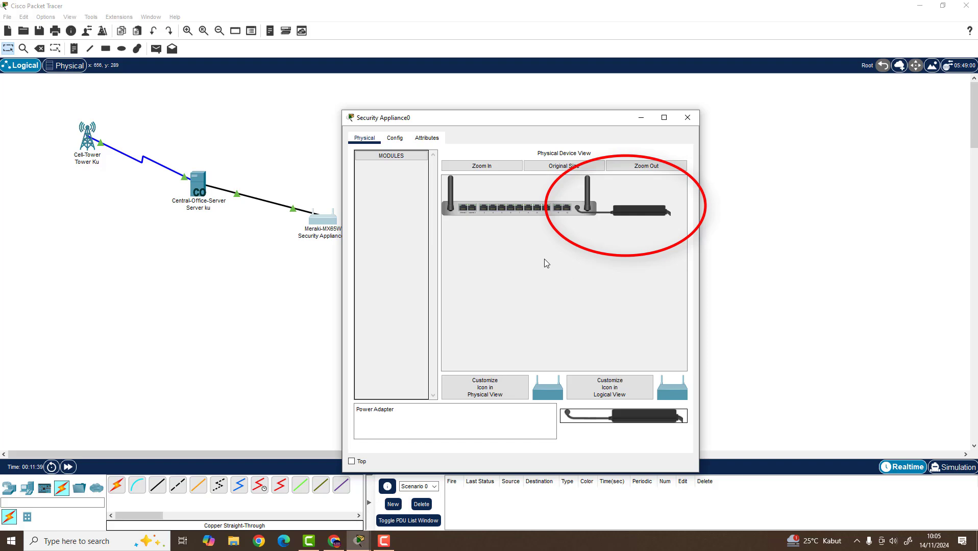
mouse_move(501, 118)
mouse_down()
mouse_move(514, 105)
mouse_move(589, 96)
mouse_up()
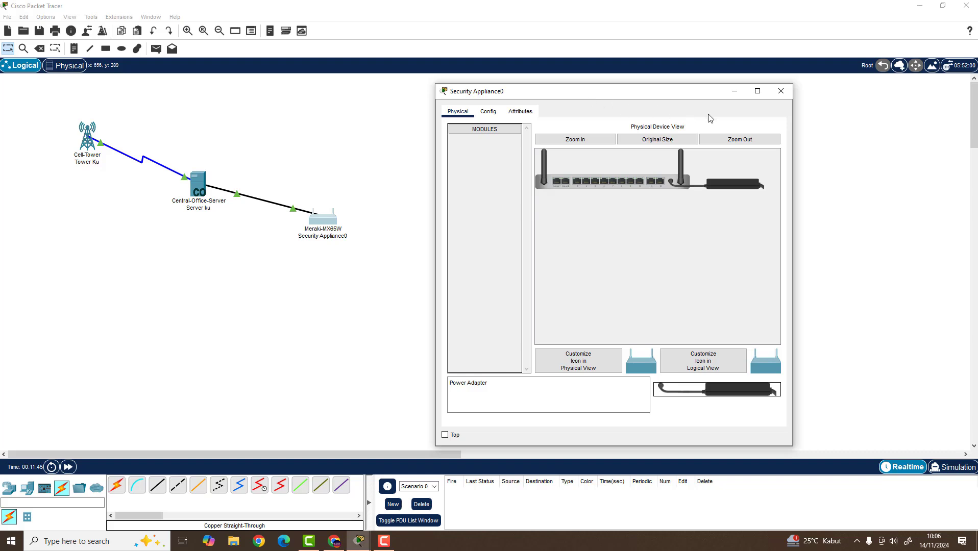
click(782, 93)
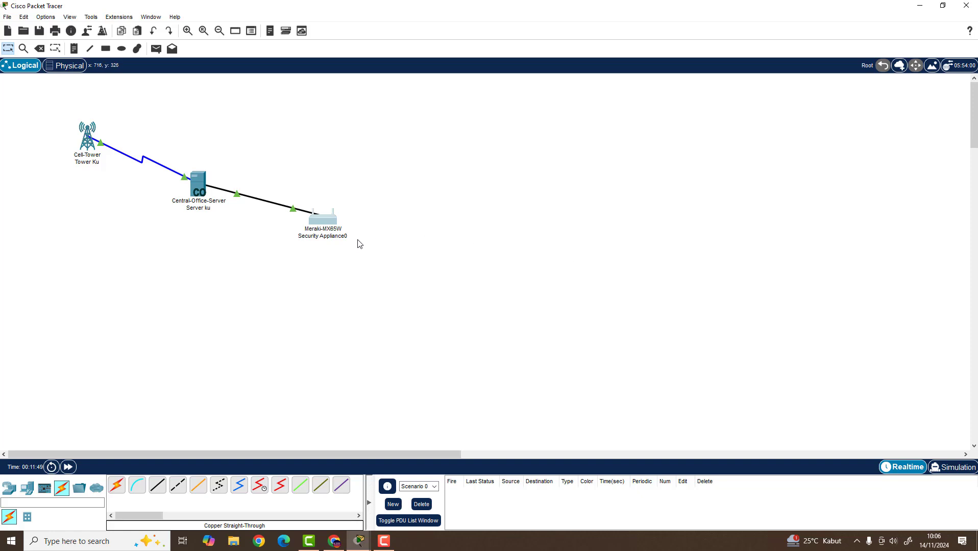
Step: Open the Meraki security appliance's configuration and set its display name to Kantor
click(332, 226)
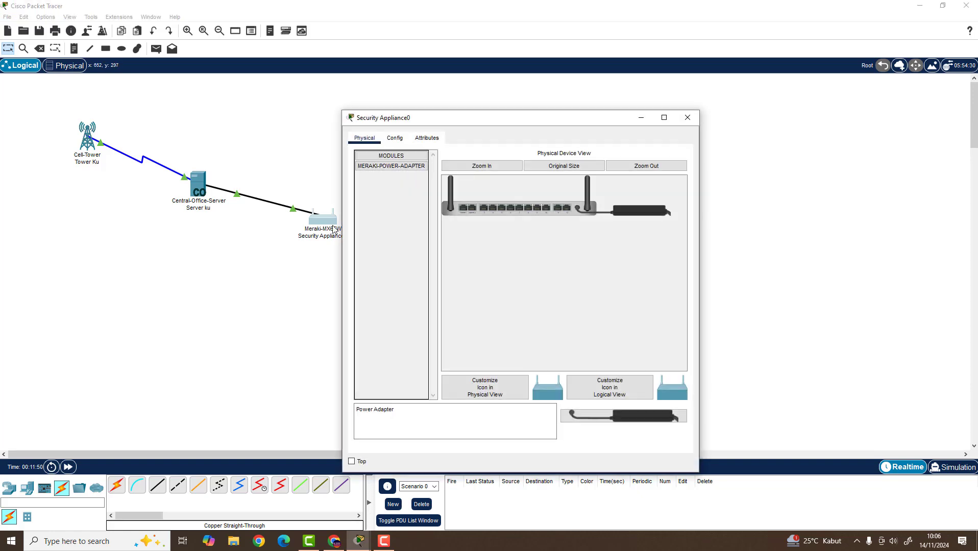
click(395, 139)
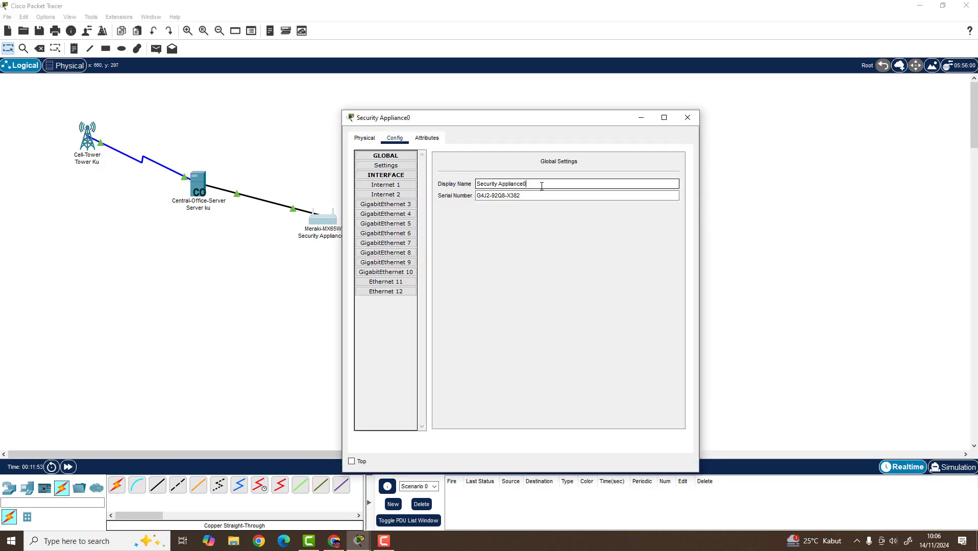
drag(539, 187, 450, 184)
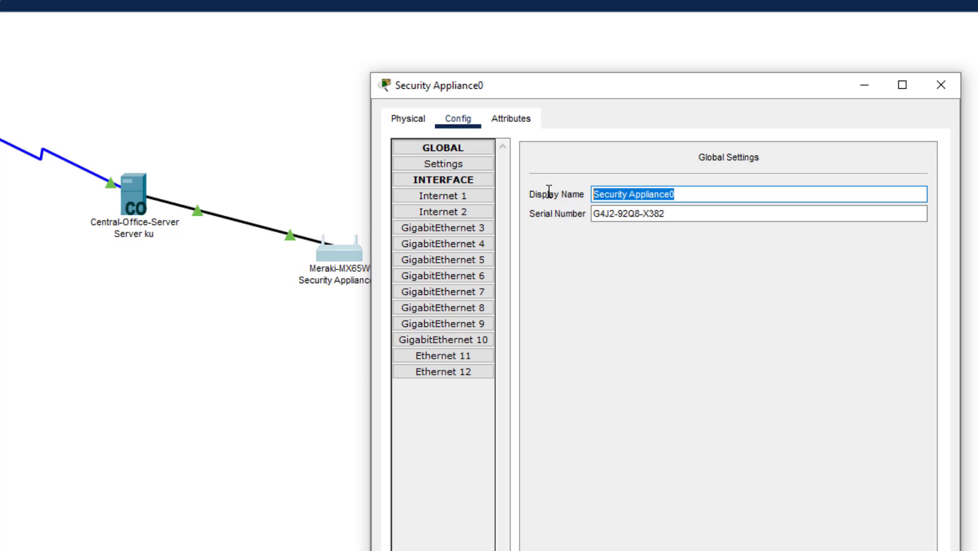
text(Jaringan)
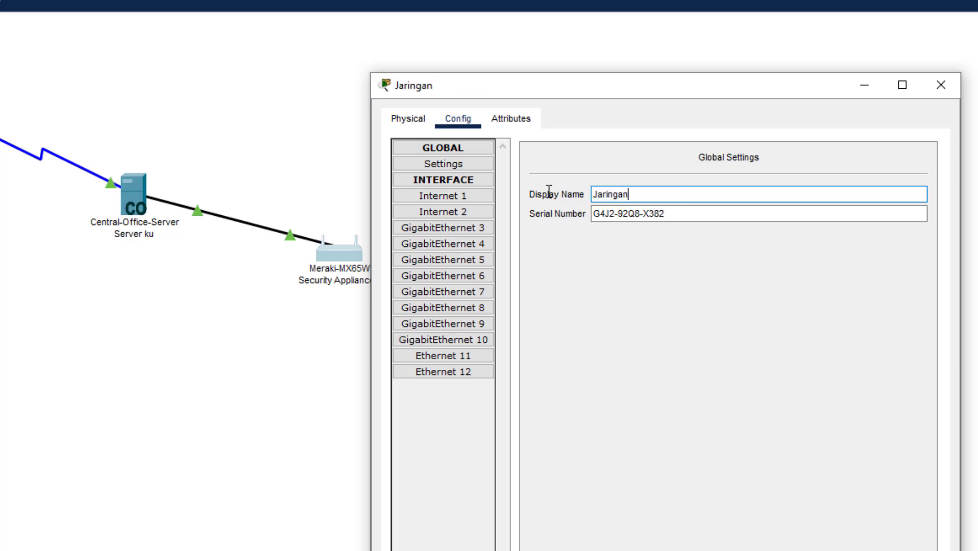
key(BackSpace)
key(BackSpace)
key(BackSpace)
key(BackSpace)
key(BackSpace)
key(BackSpace)
key(BackSpace)
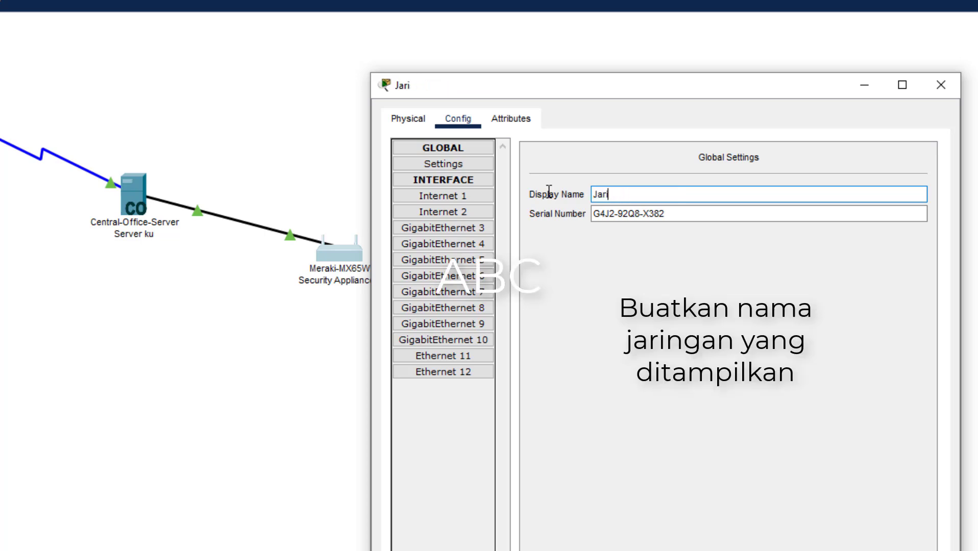
text(Kantor)
Step: Review the Kantor appliance's Internet 1 and Internet 2 port settings, return to its global settings and close the device window
click(447, 198)
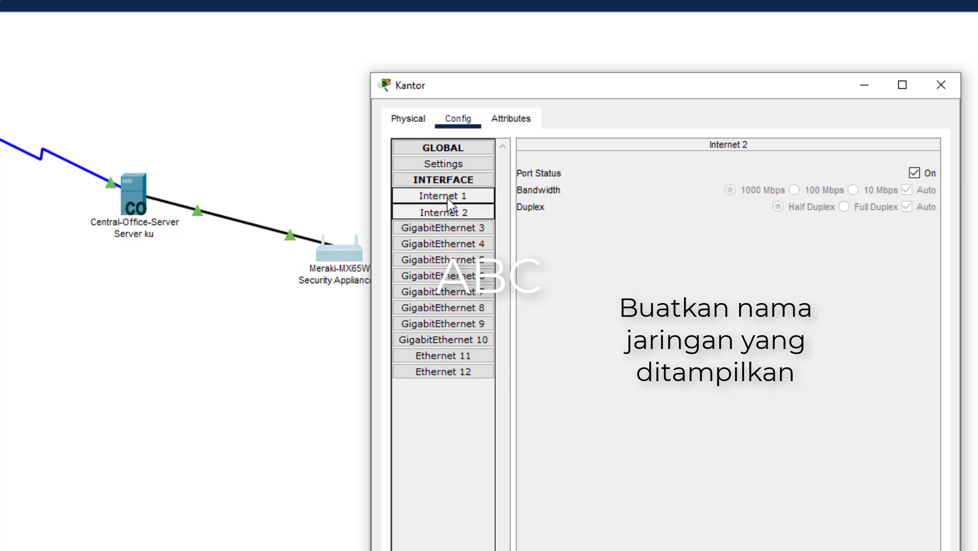
click(447, 211)
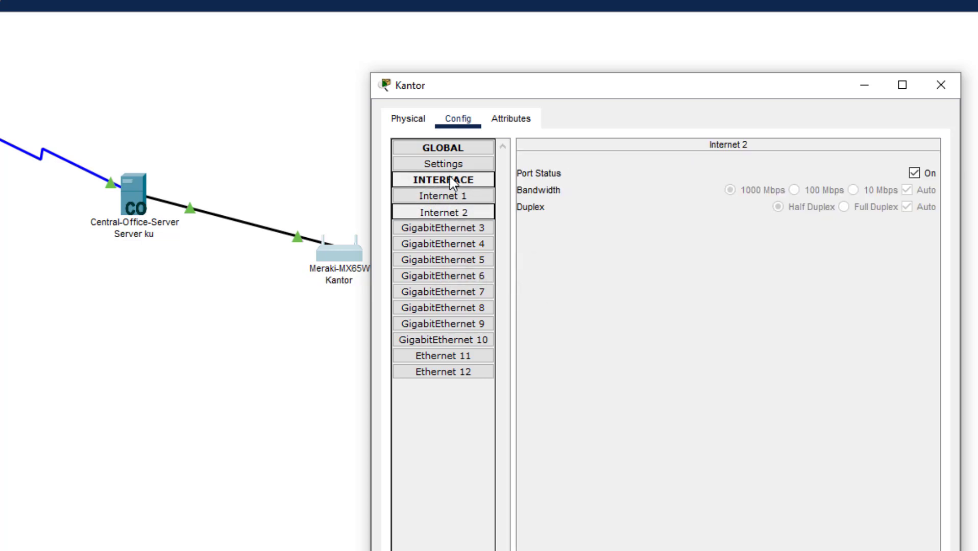
click(452, 167)
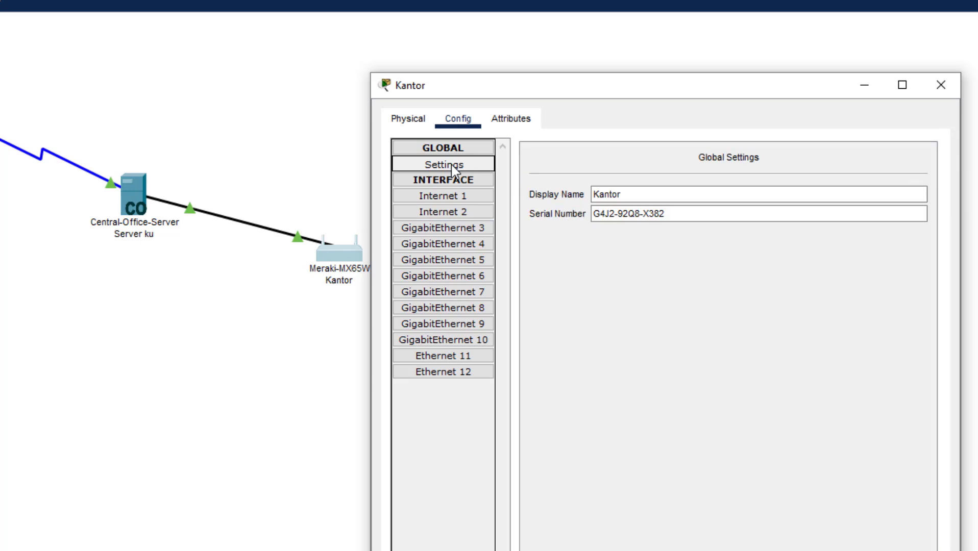
click(943, 88)
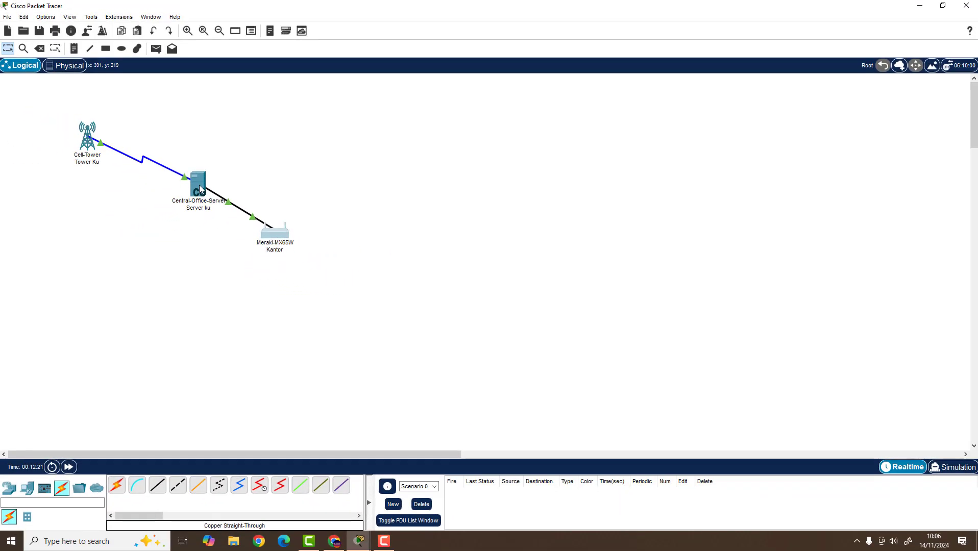
Step: Arrange the central office server and the Kantor appliance in a horizontal row beside the cell tower, with wide gaps between devices
drag(173, 206, 122, 227)
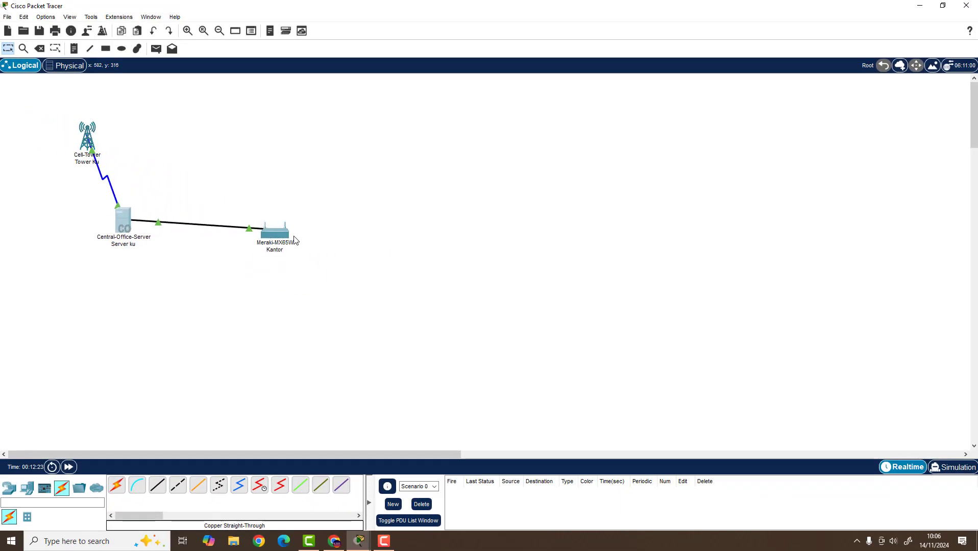
drag(275, 240, 194, 231)
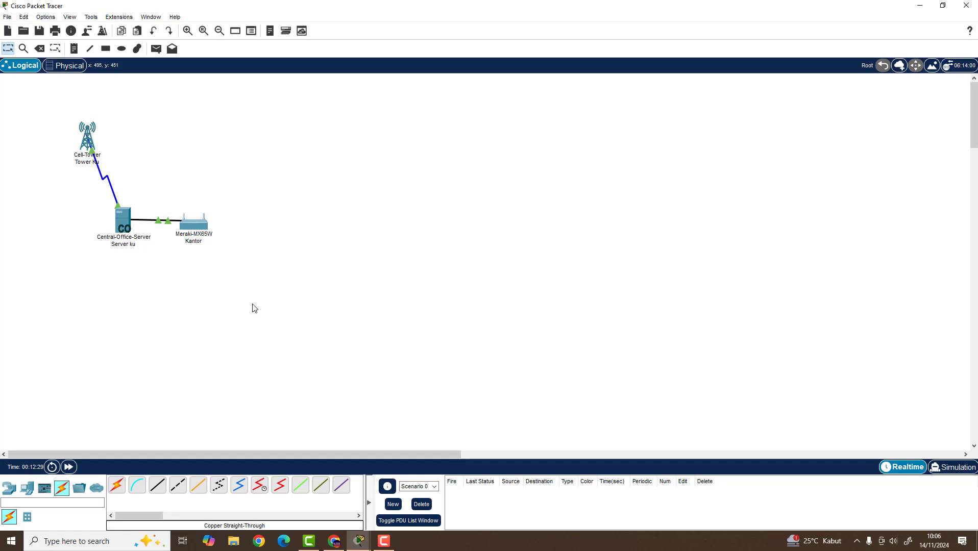
drag(202, 230, 673, 171)
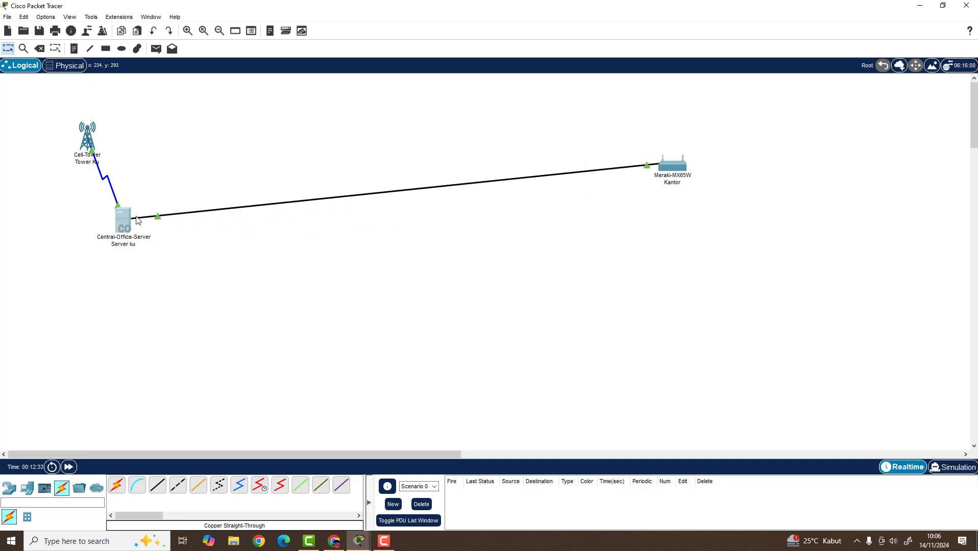
drag(137, 220, 310, 147)
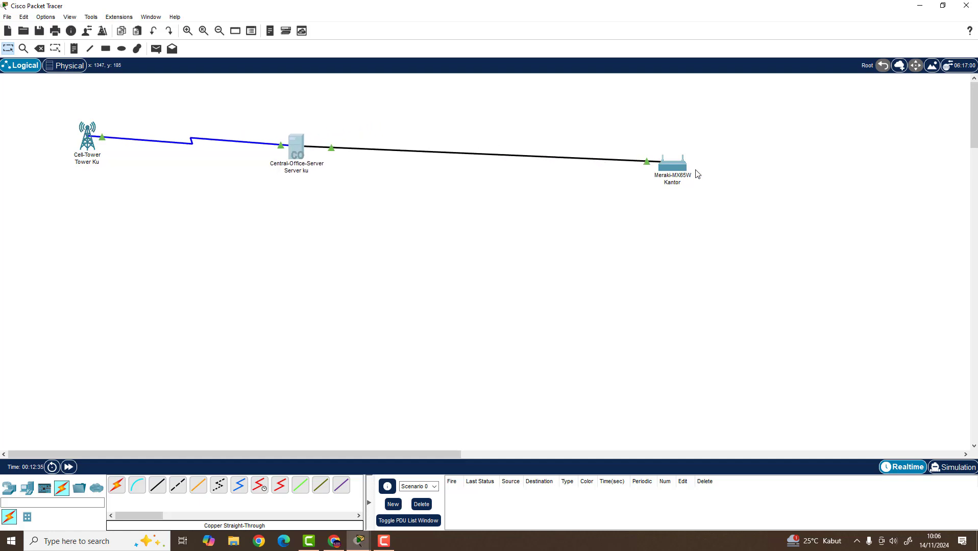
drag(679, 170, 568, 154)
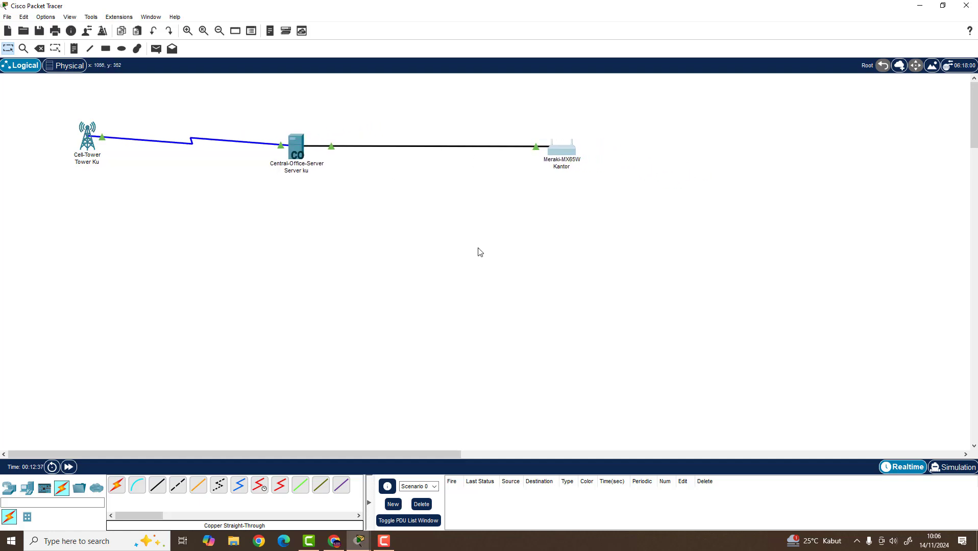
Step: Review the configuration settings of the cell tower, the central office server and the Kantor appliance, closing each device window
click(87, 146)
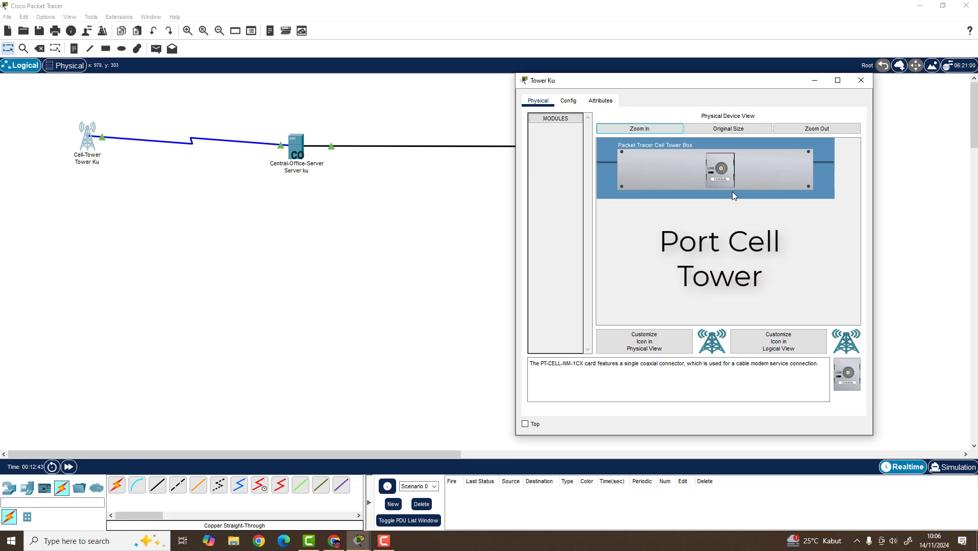
click(569, 100)
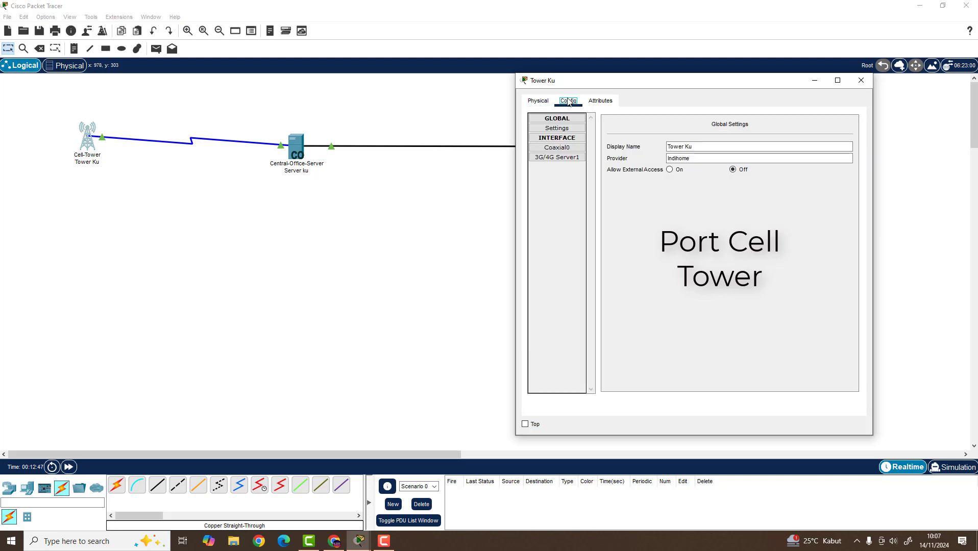
click(860, 80)
click(298, 146)
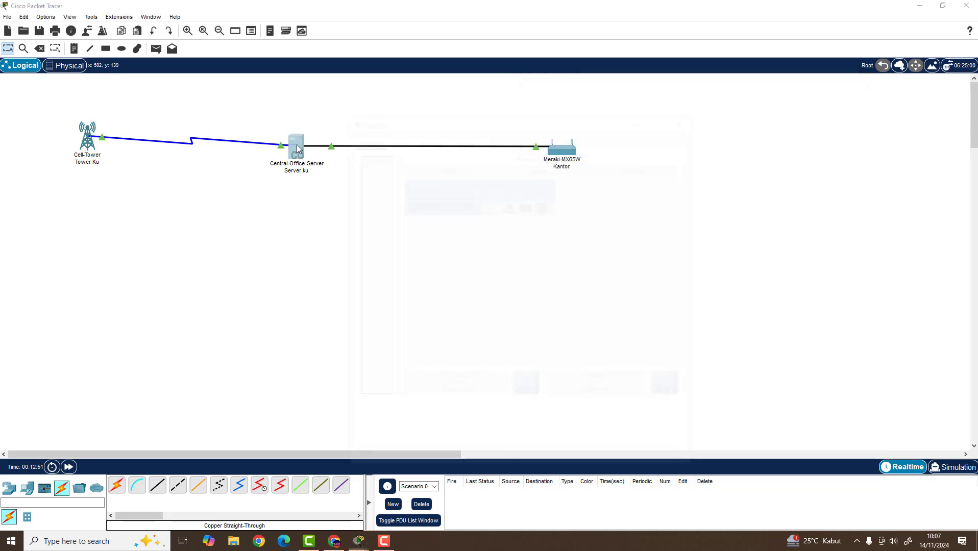
click(398, 140)
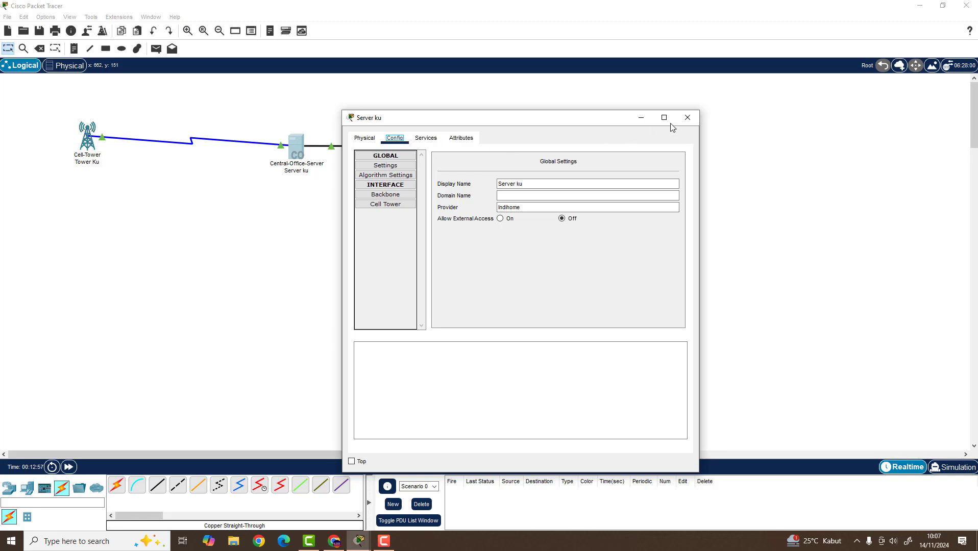
click(684, 120)
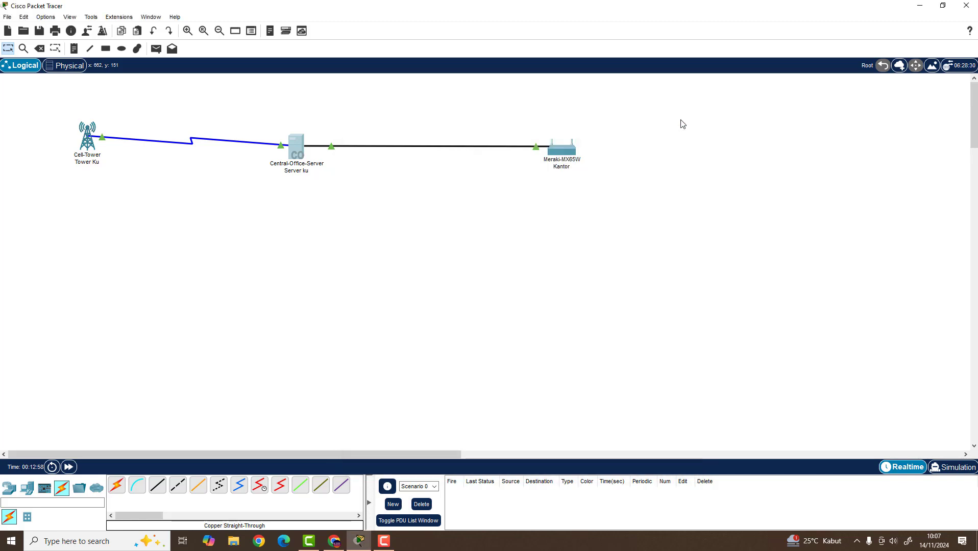
click(569, 155)
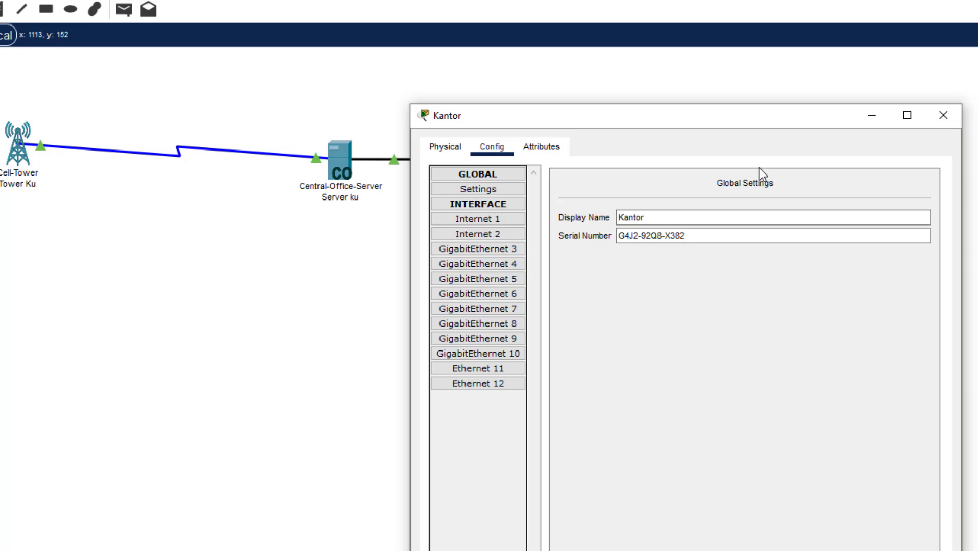
click(947, 122)
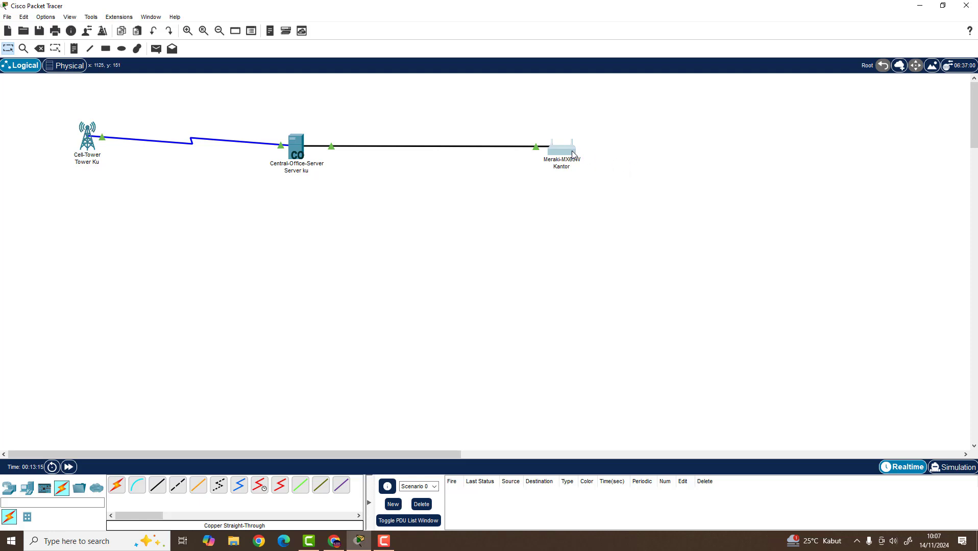
Step: Move the Kantor appliance closer to the server and place a PC-PT end device below and to the right of it
drag(558, 153, 485, 155)
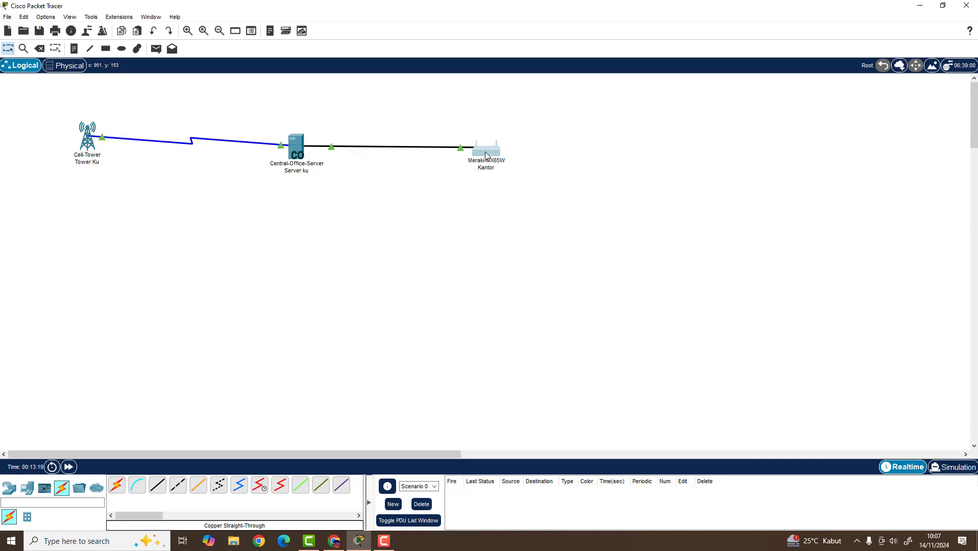
click(7, 491)
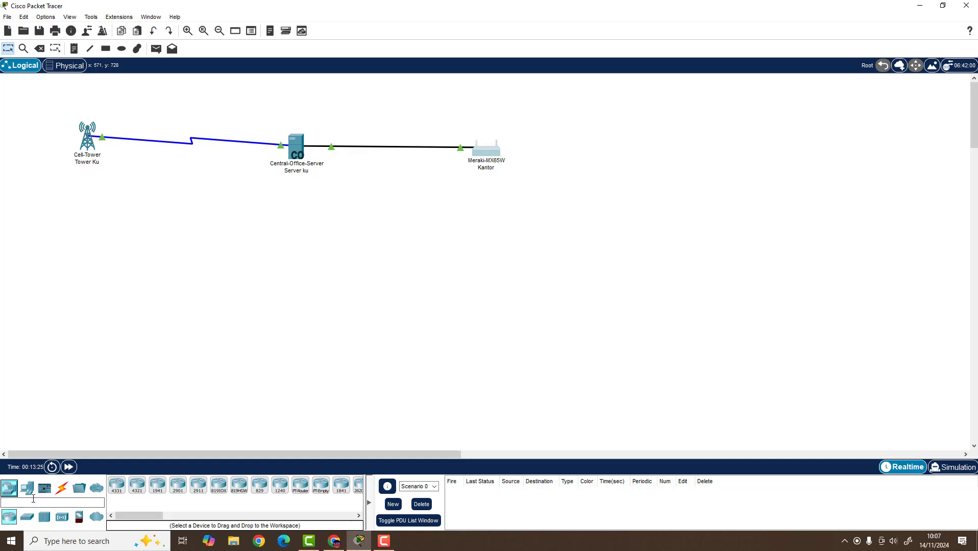
click(28, 492)
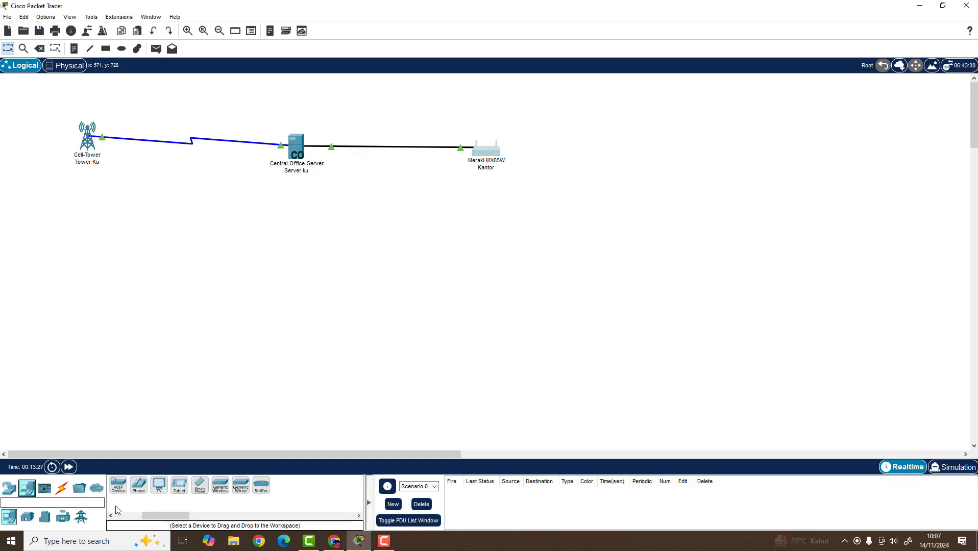
drag(164, 514, 335, 406)
drag(534, 328, 579, 311)
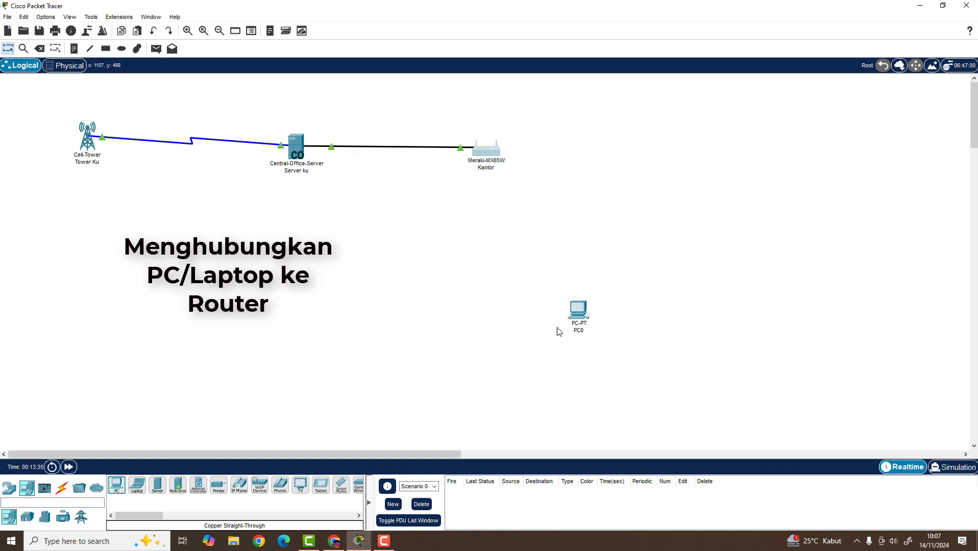
mouse_move(584, 315)
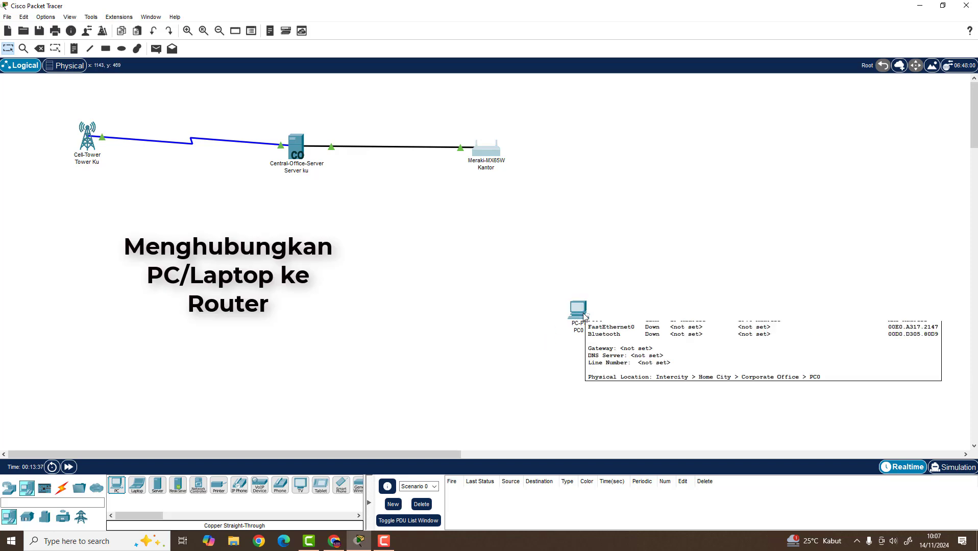
mouse_move(482, 153)
mouse_down()
mouse_move(474, 160)
mouse_move(477, 151)
mouse_up()
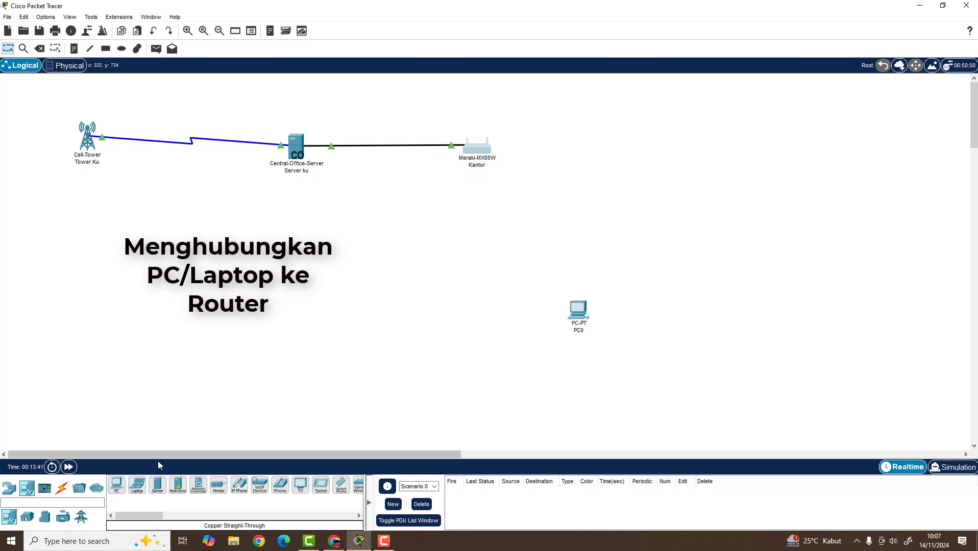
click(64, 489)
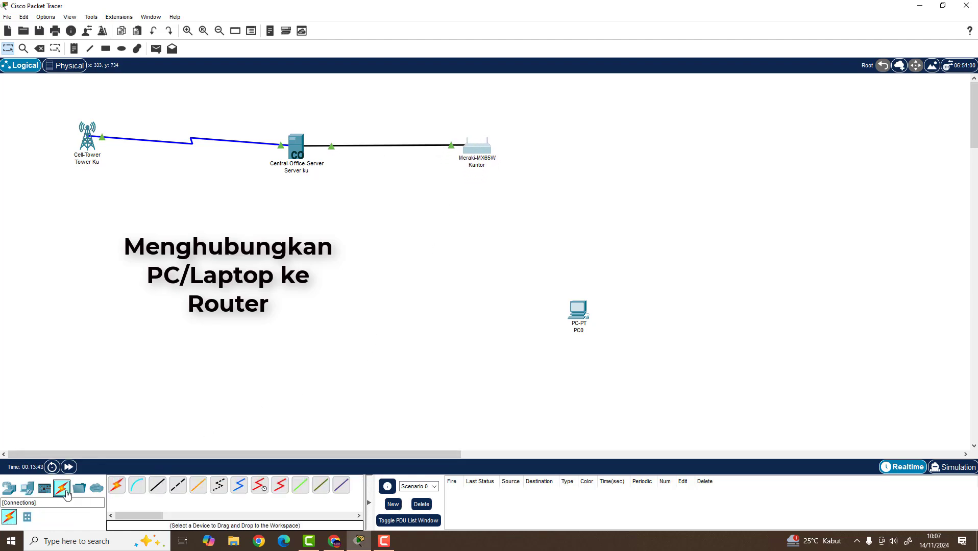
click(174, 489)
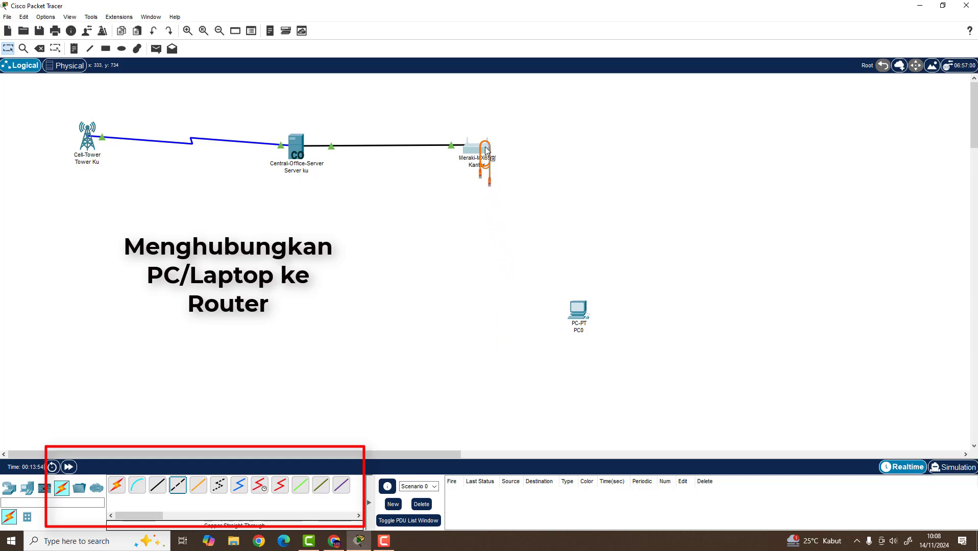
key(Escape)
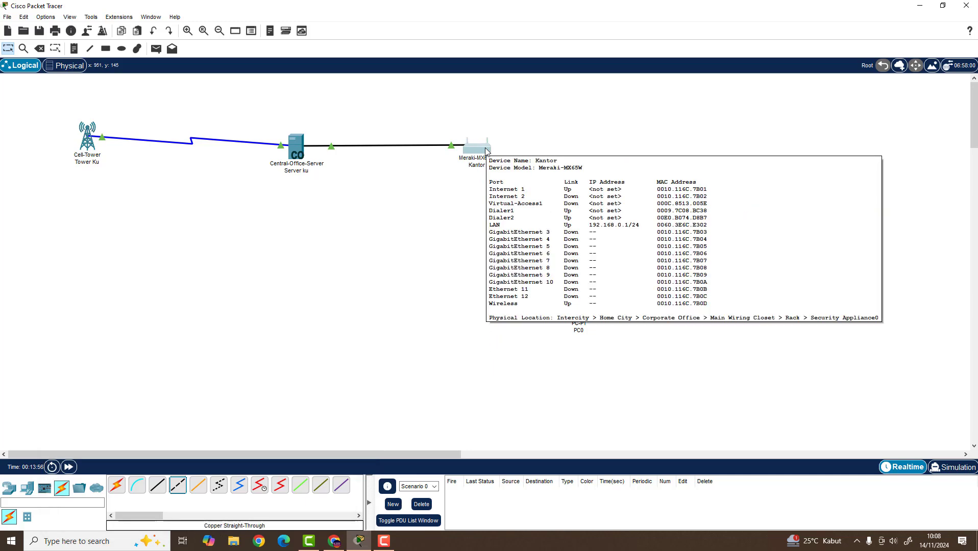
click(485, 150)
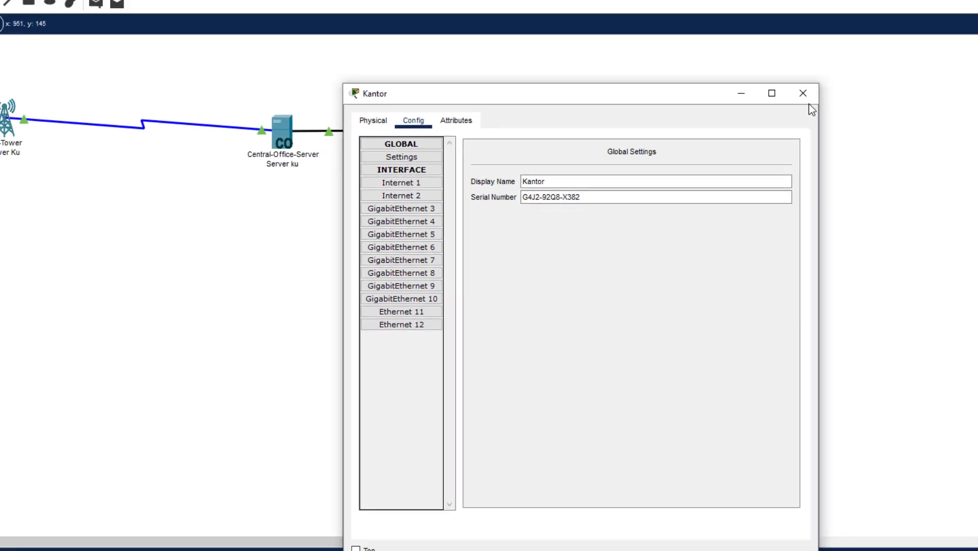
click(767, 101)
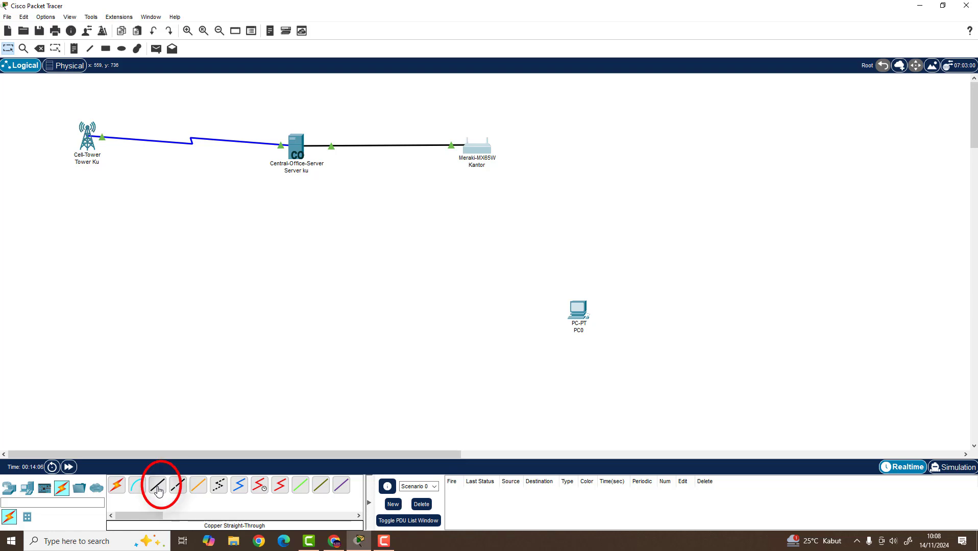
click(177, 486)
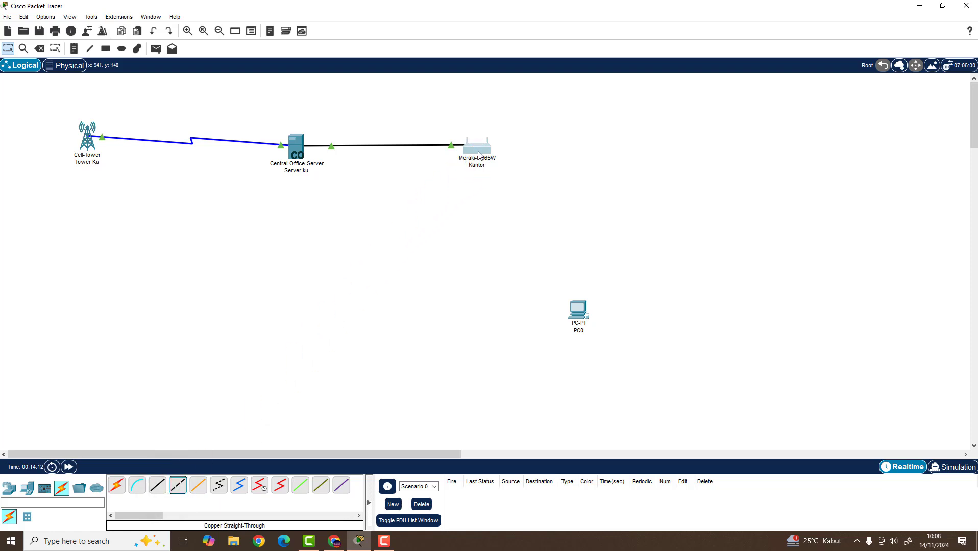
click(157, 486)
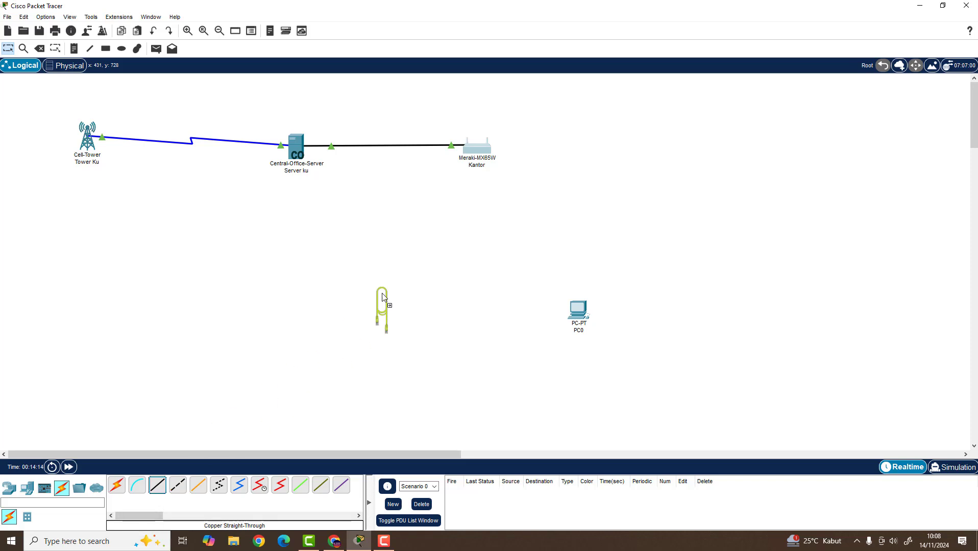
key(Escape)
Step: Review the Kantor appliance's global settings and physical device view, and close its window
click(478, 148)
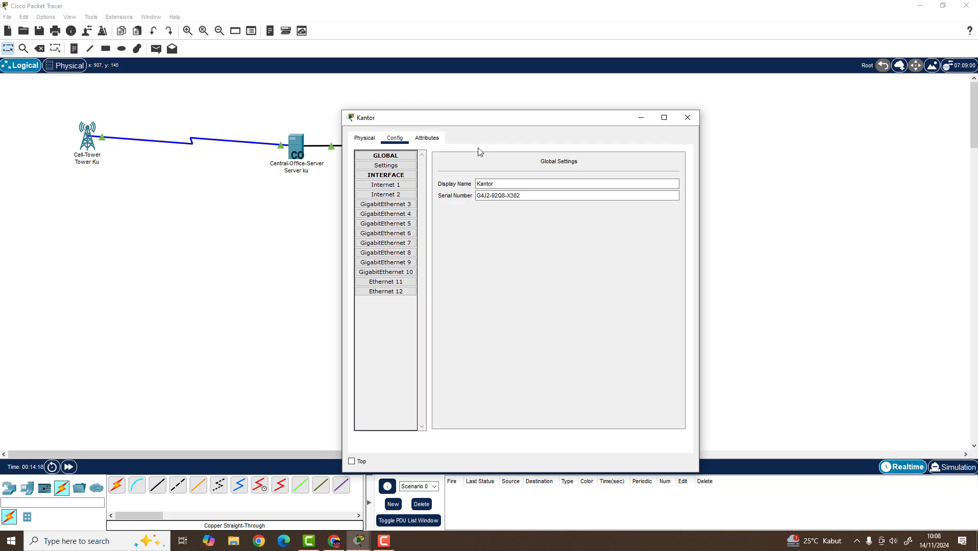
click(395, 166)
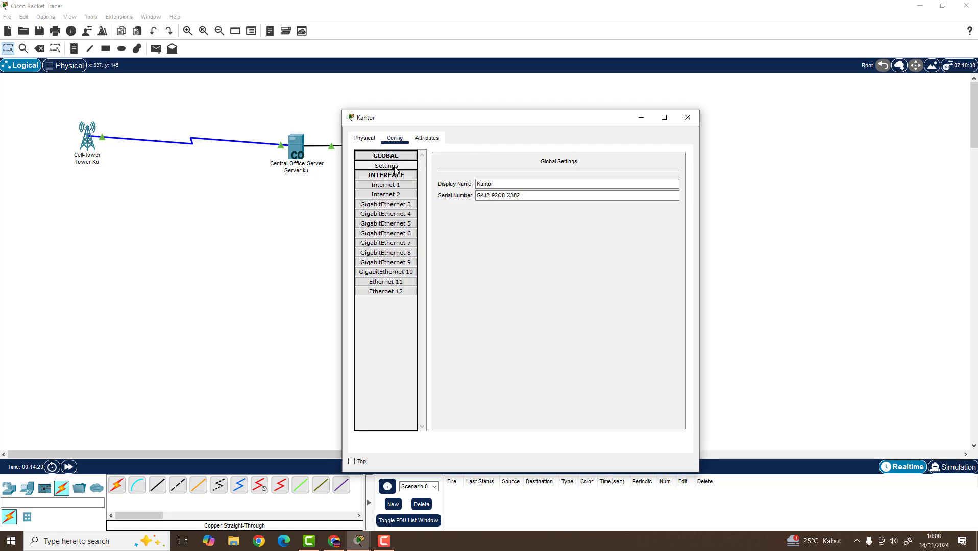
click(365, 140)
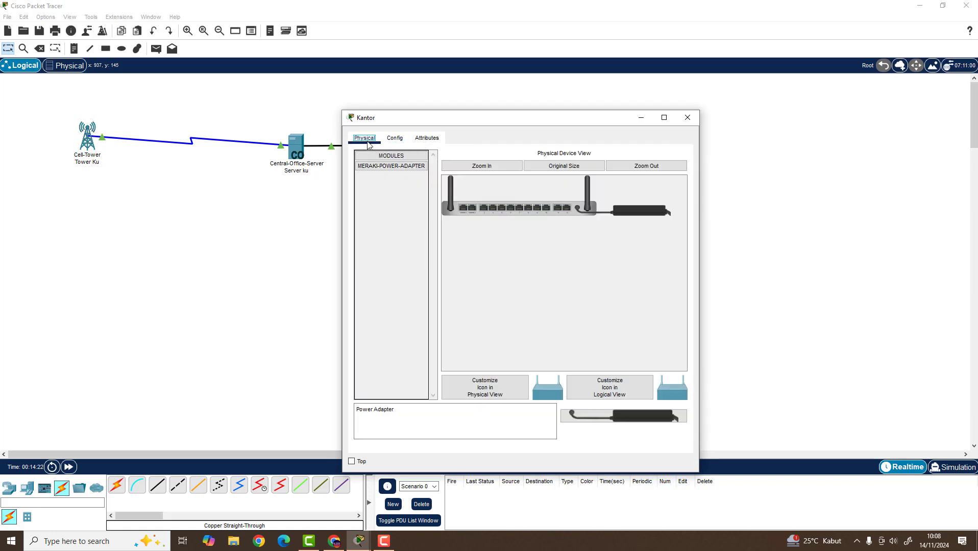
click(688, 118)
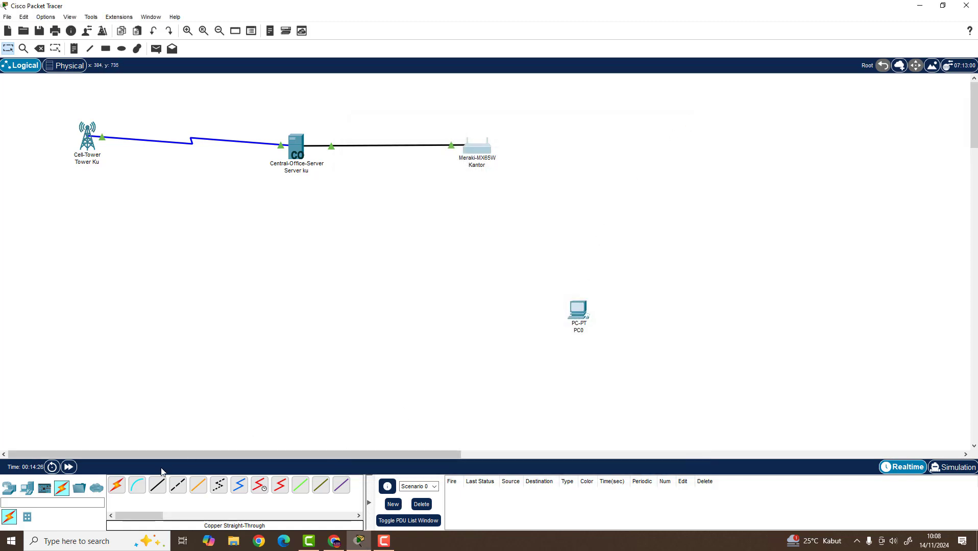
Step: Connect Kantor's GigabitEthernet 3 port to PC0's FastEthernet0 port with a copper straight-through cable
click(159, 484)
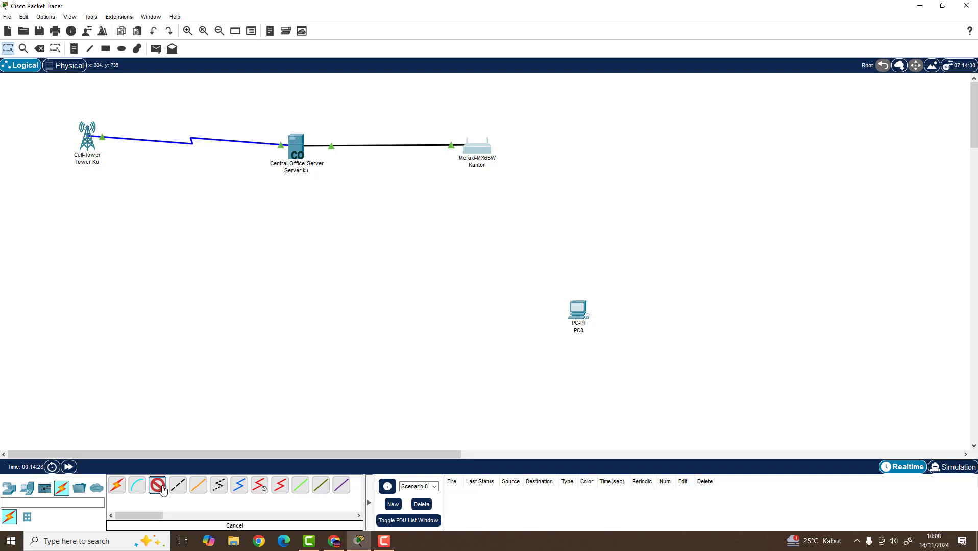
click(491, 151)
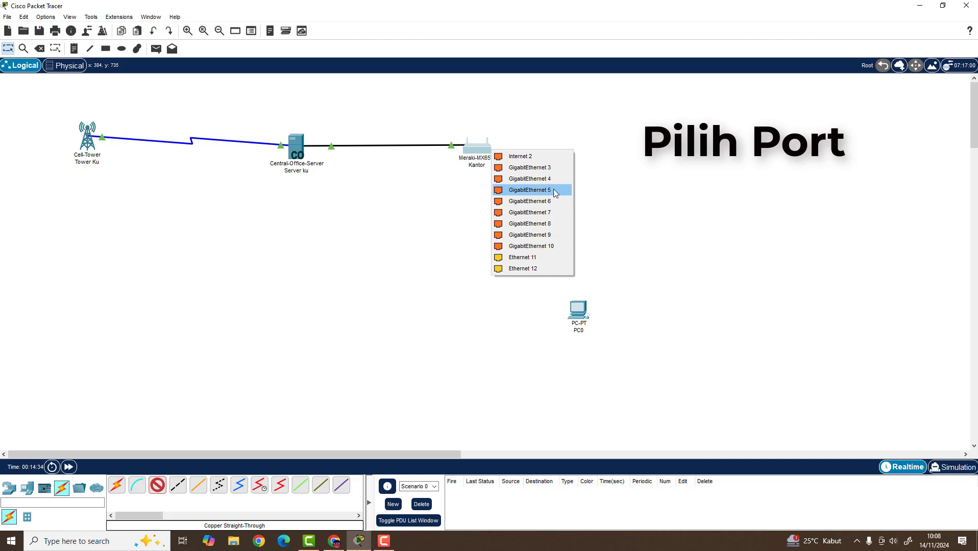
click(530, 168)
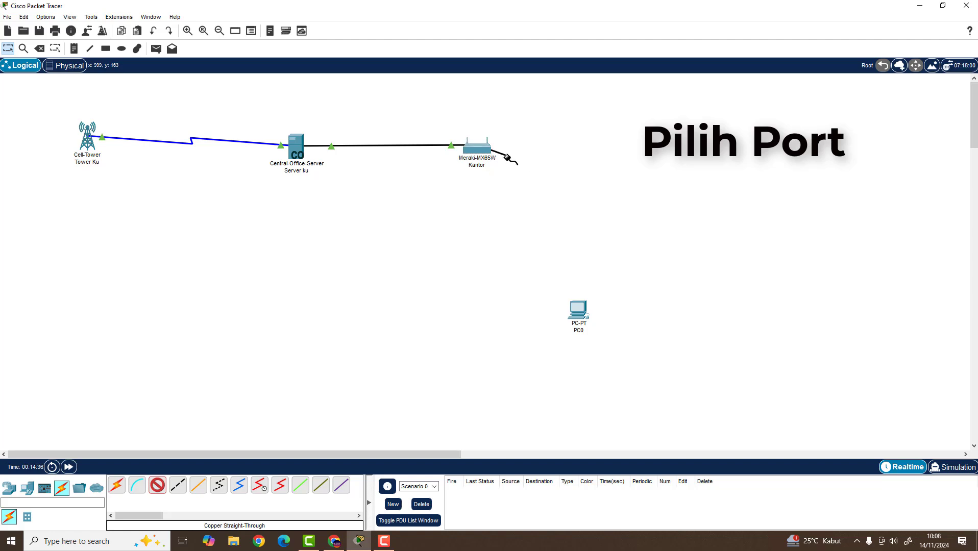
click(574, 305)
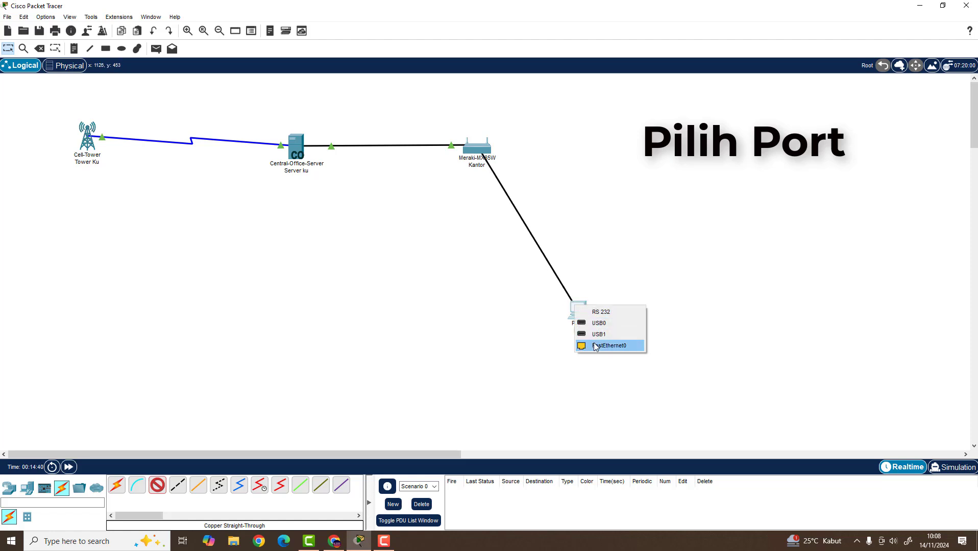
click(593, 346)
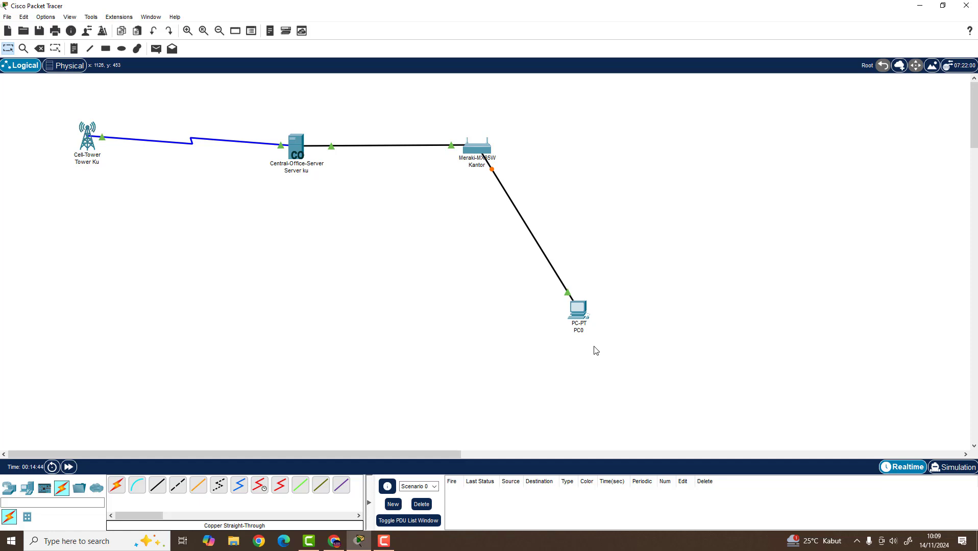
click(24, 490)
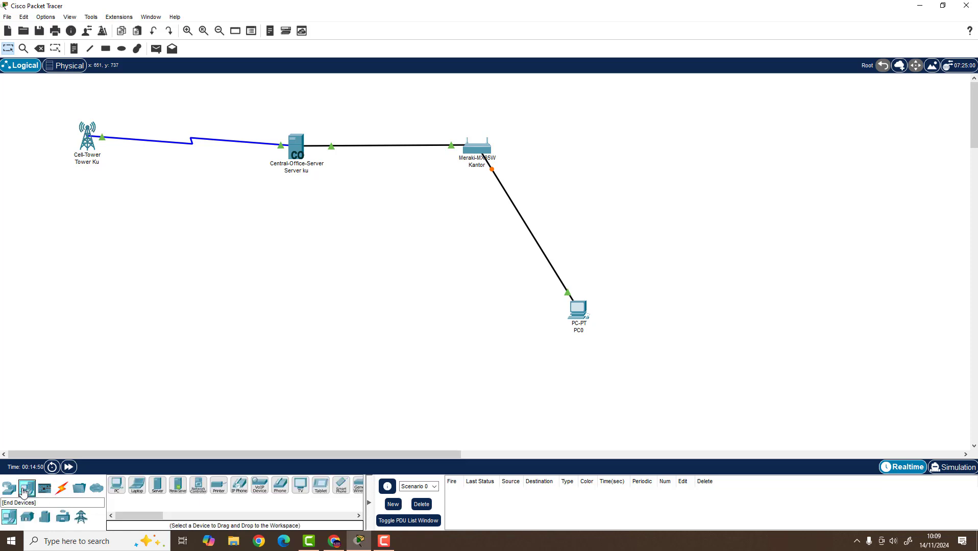
click(11, 489)
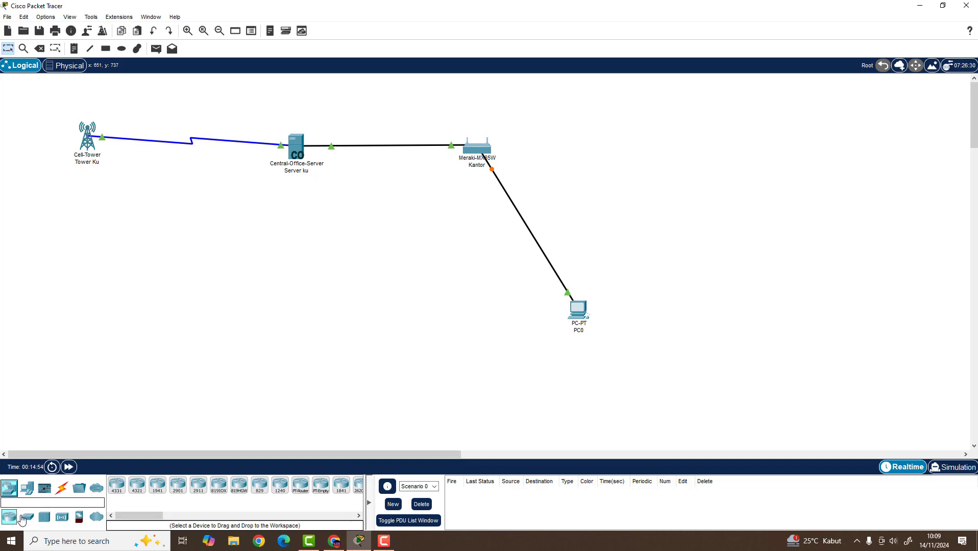
click(61, 517)
click(44, 517)
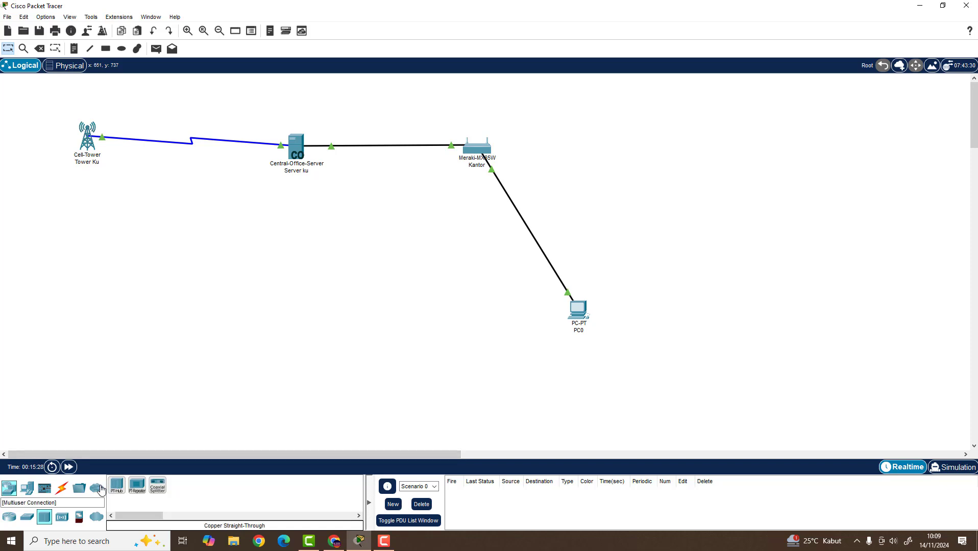
Step: Place a second PC-PT end device in the workspace, to the right of Kantor and above PC0
click(23, 493)
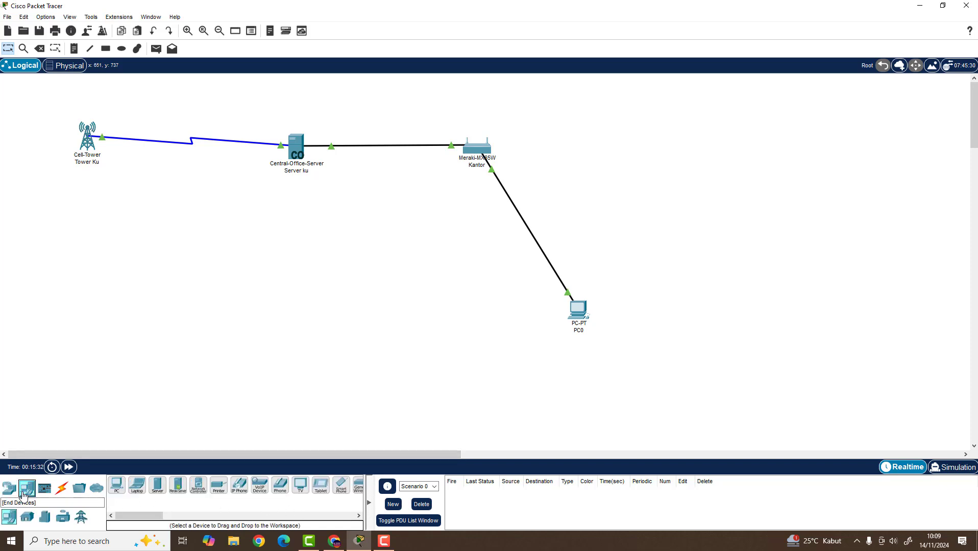
drag(116, 486, 544, 327)
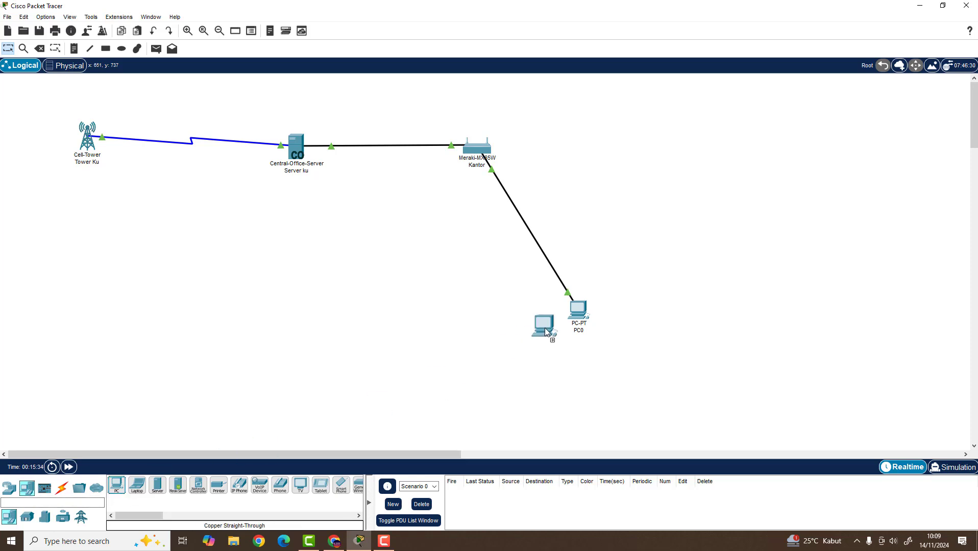
drag(626, 221, 627, 221)
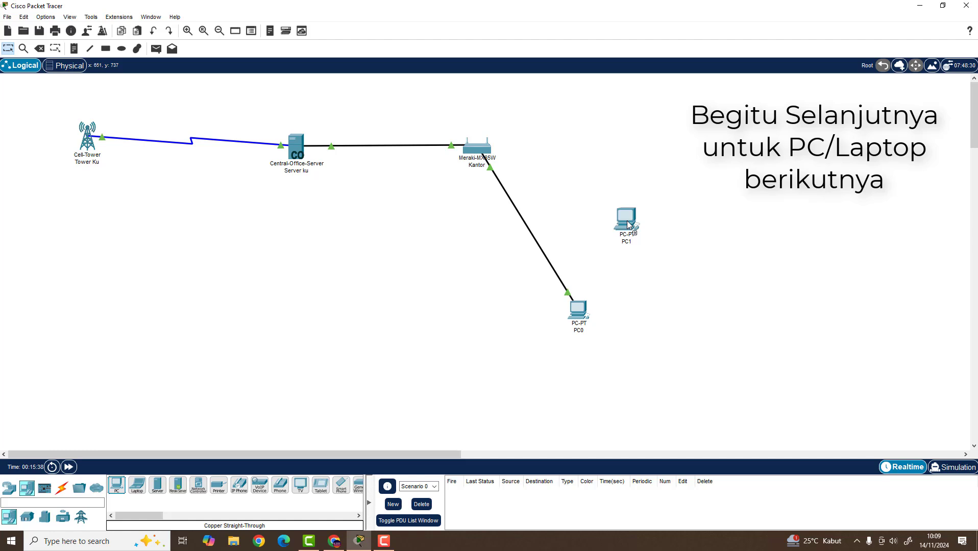
drag(629, 225, 629, 229)
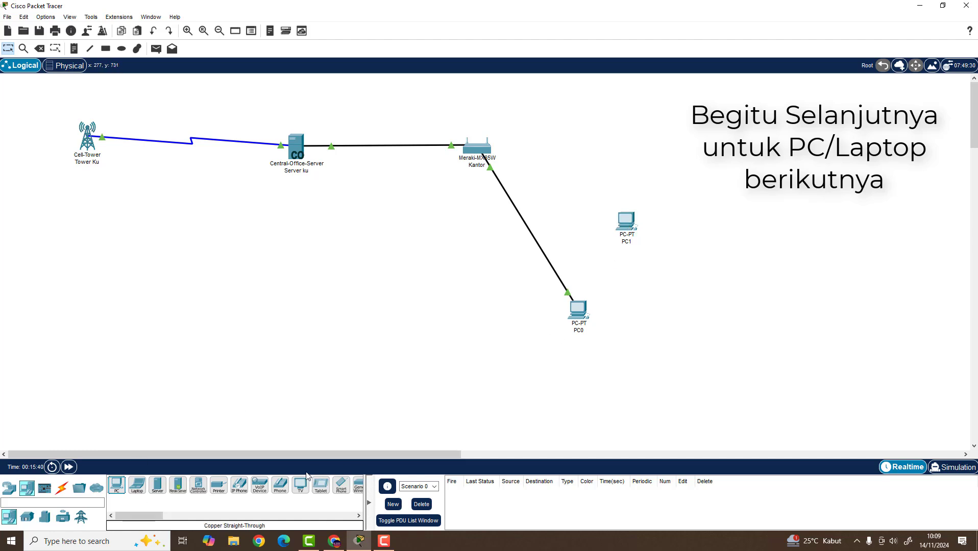
Step: Connect Kantor's GigabitEthernet 5 port to PC1's FastEthernet0 with a copper straight-through cable and move PC1 level with Kantor
click(62, 487)
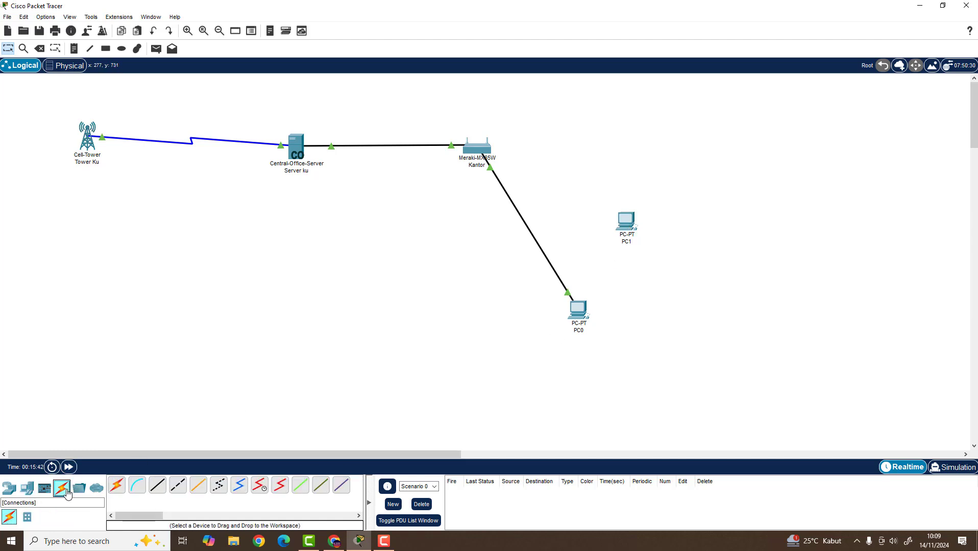
click(158, 486)
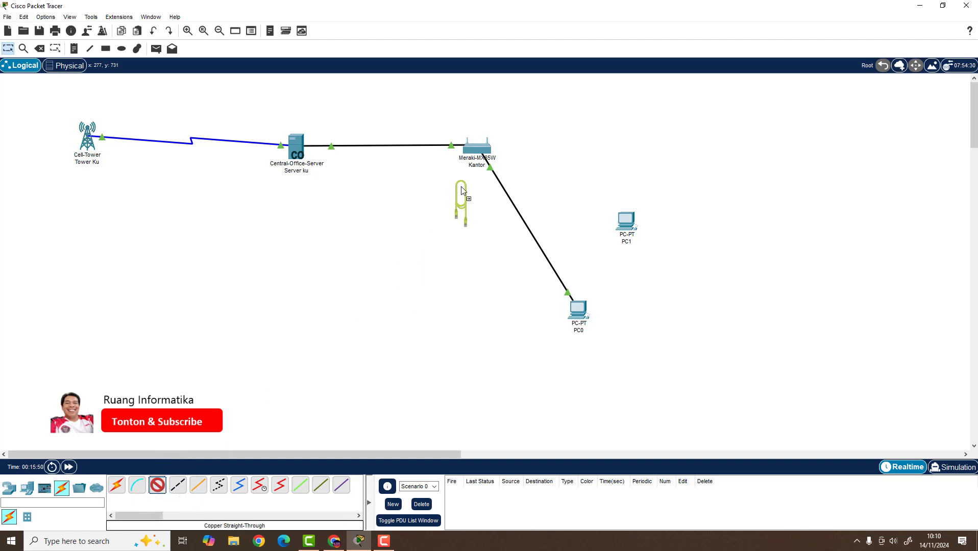
click(486, 151)
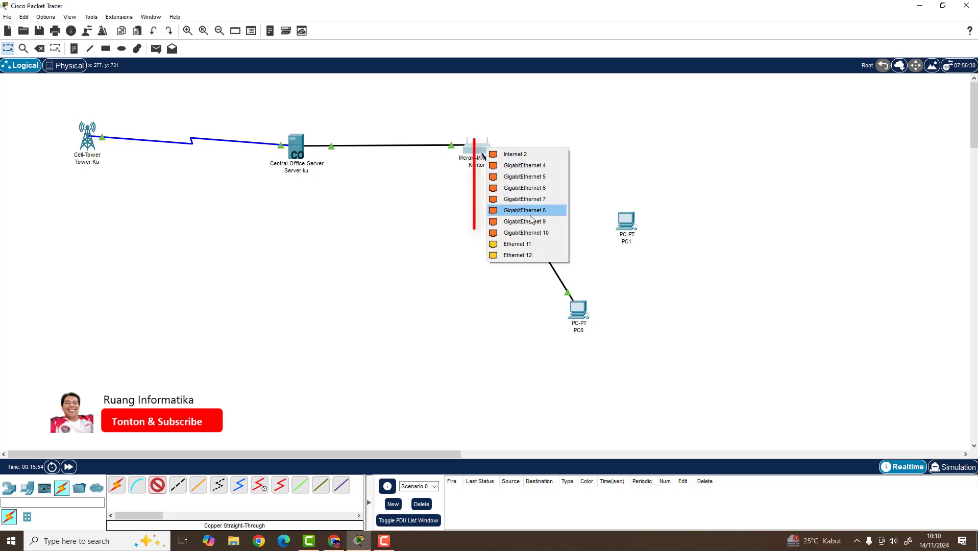
click(526, 177)
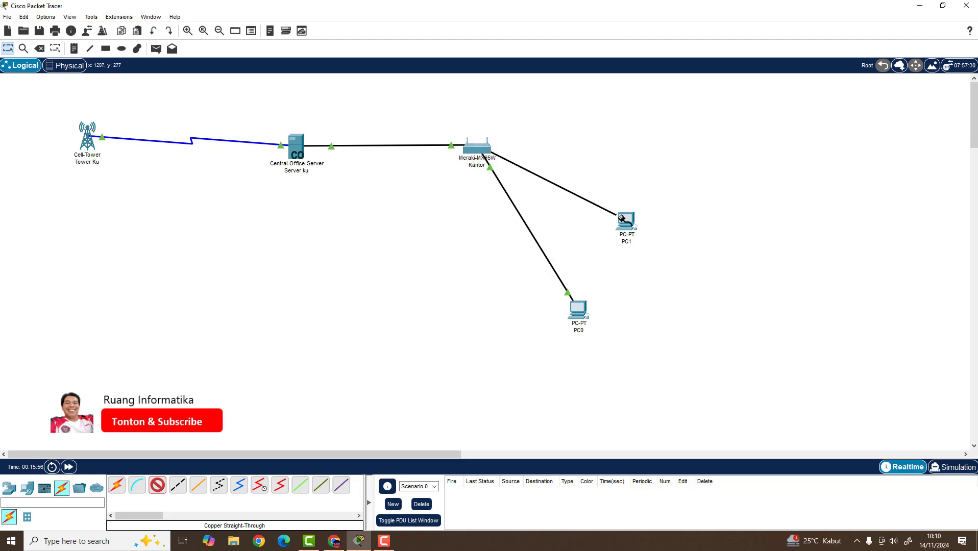
click(622, 219)
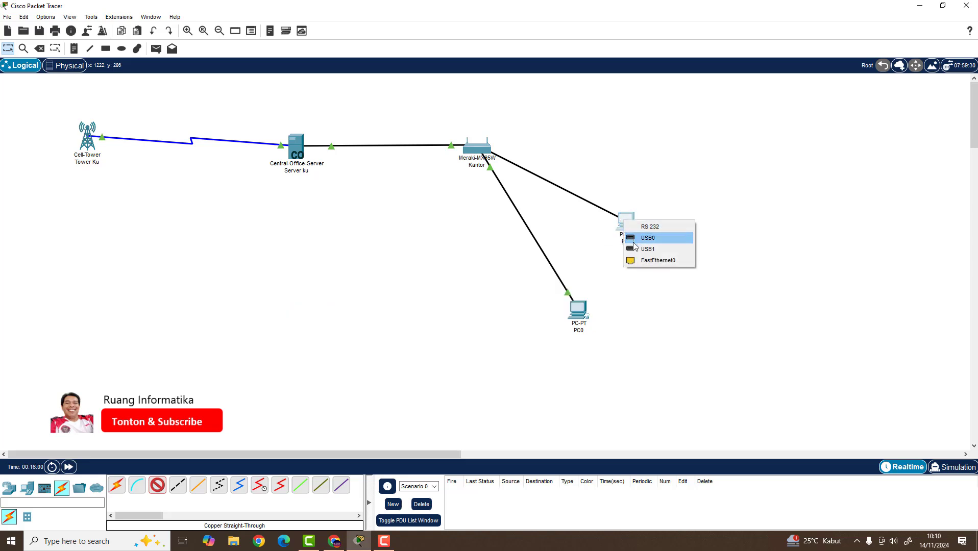
click(637, 260)
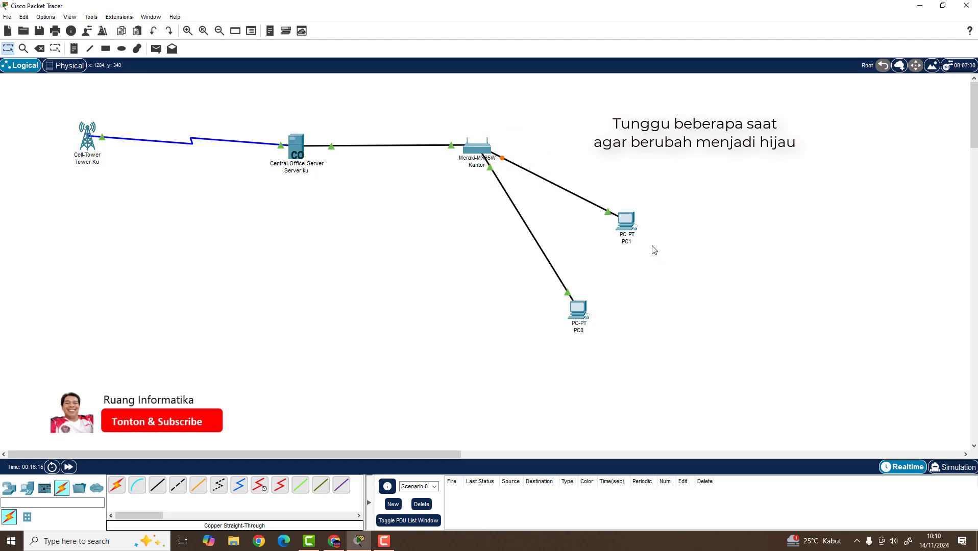
drag(629, 221, 631, 152)
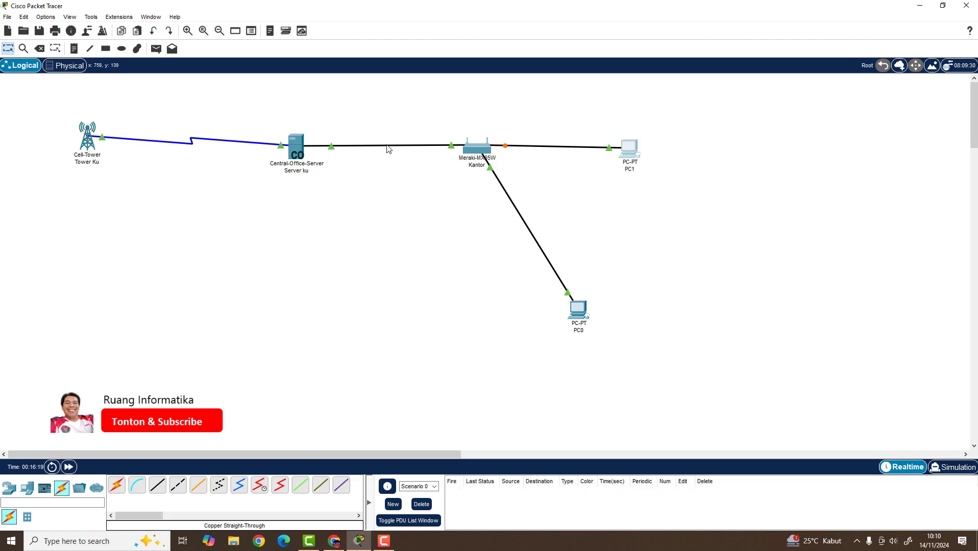
Step: View the Kantor appliance's physical device view beside the topology and close its window
click(471, 152)
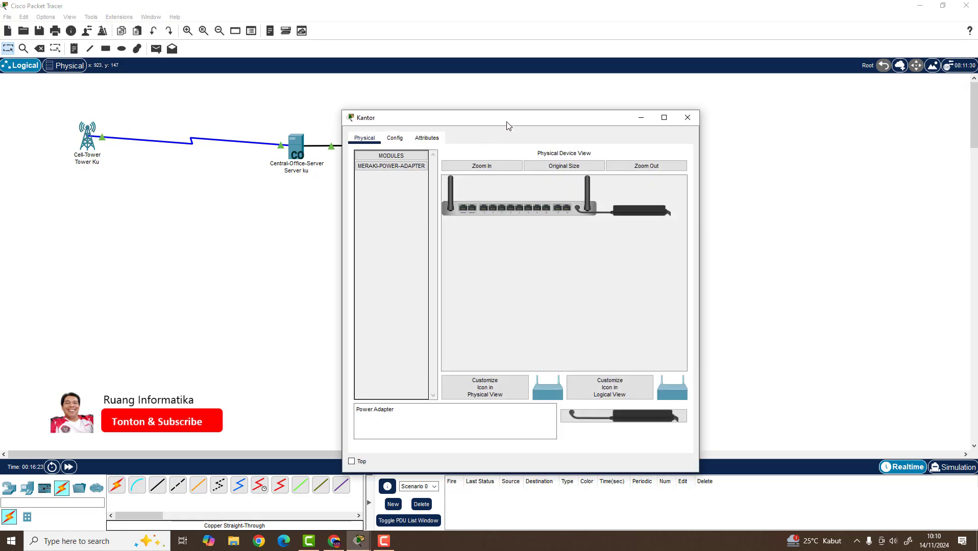
drag(509, 123, 229, 97)
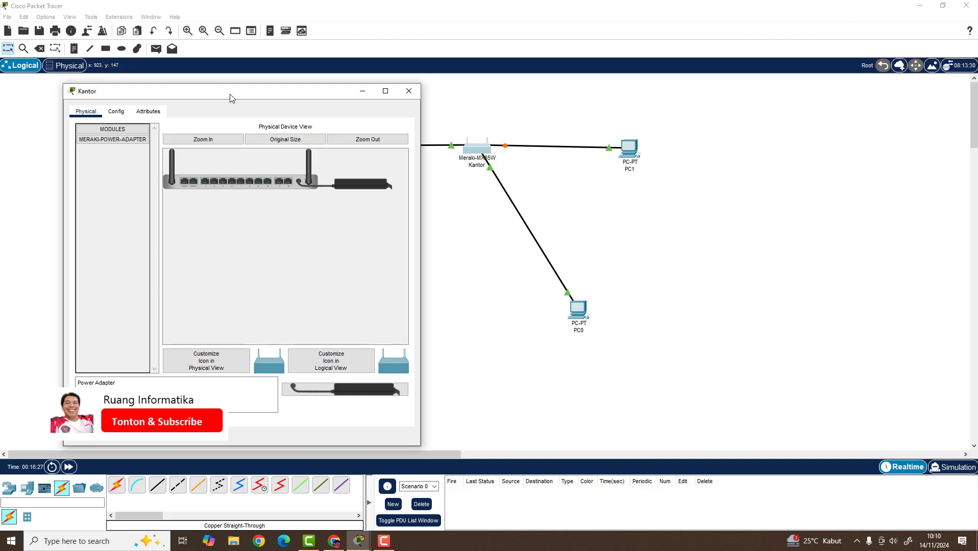
click(409, 92)
Step: Change the display name of PC0 to "Ruang 1" in its configuration
click(577, 310)
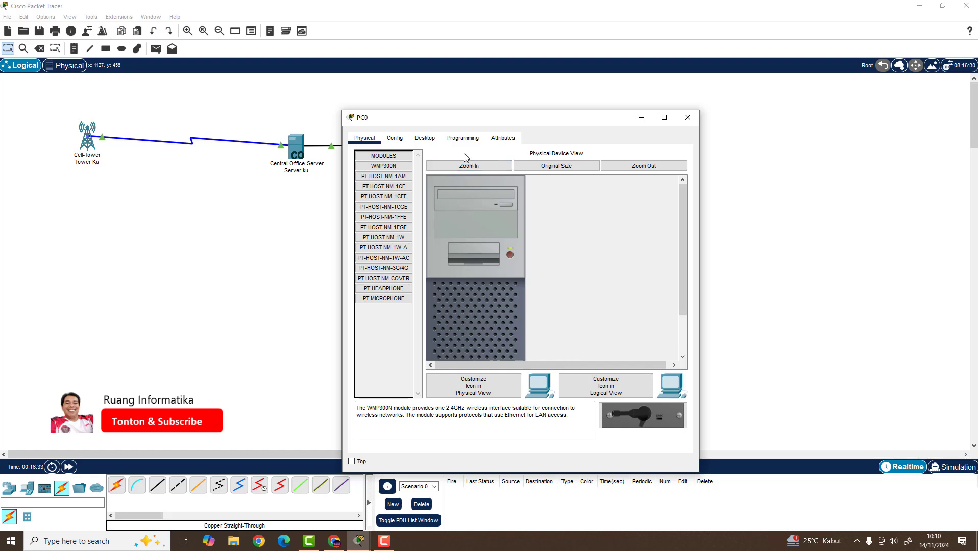
click(395, 138)
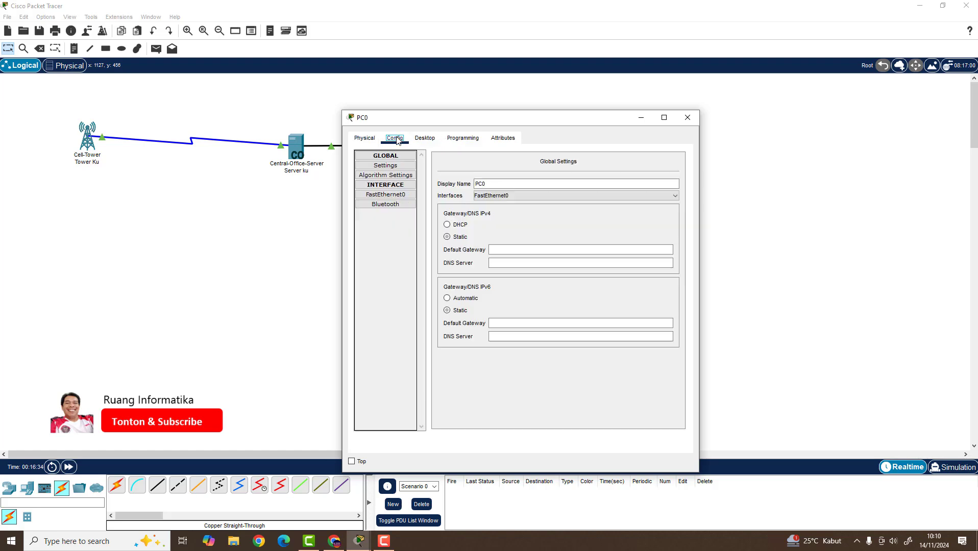
double_click(480, 184)
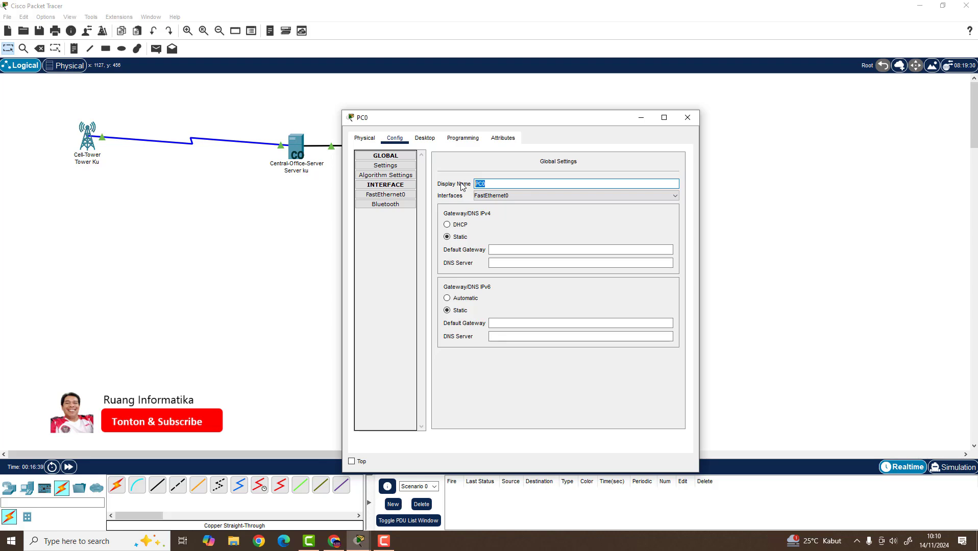
text(Ruang)
text(1)
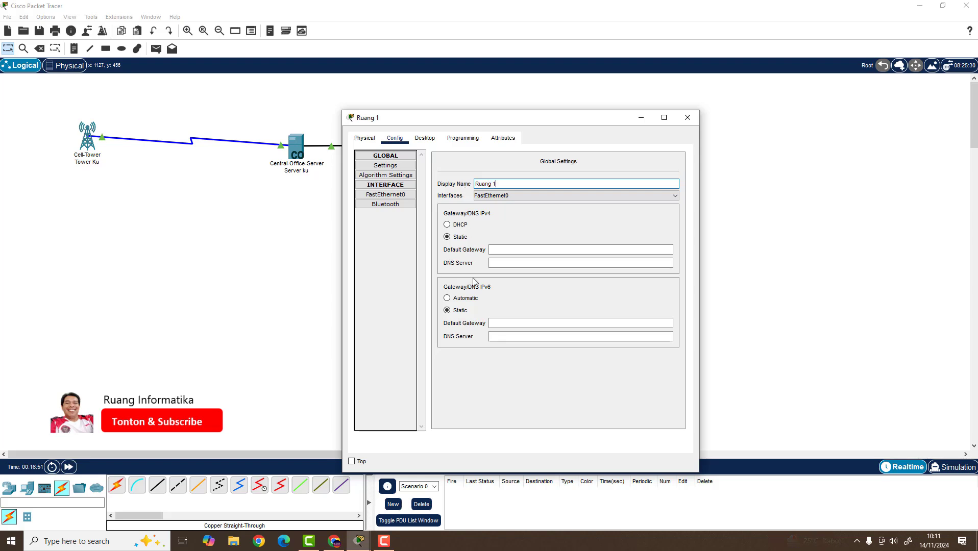
Step: Set Ruang 1's IPv4 gateway/DNS to DHCP and its IPv6 gateway/DNS to Automatic, and close the device window
click(449, 225)
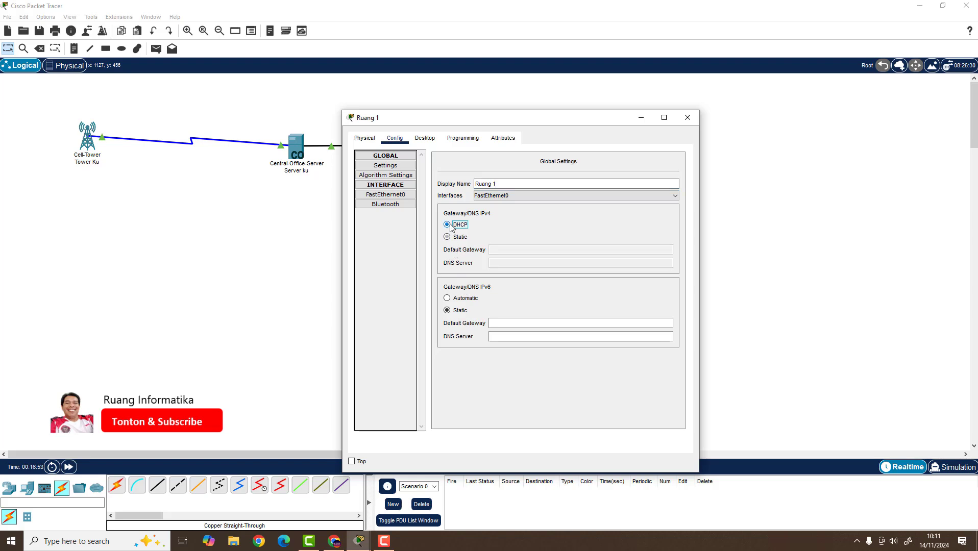
click(452, 300)
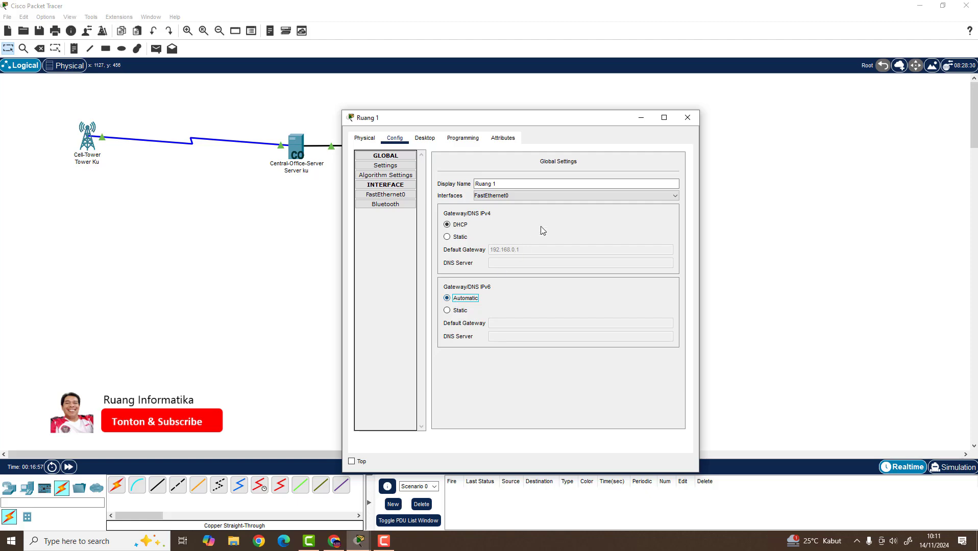
click(687, 118)
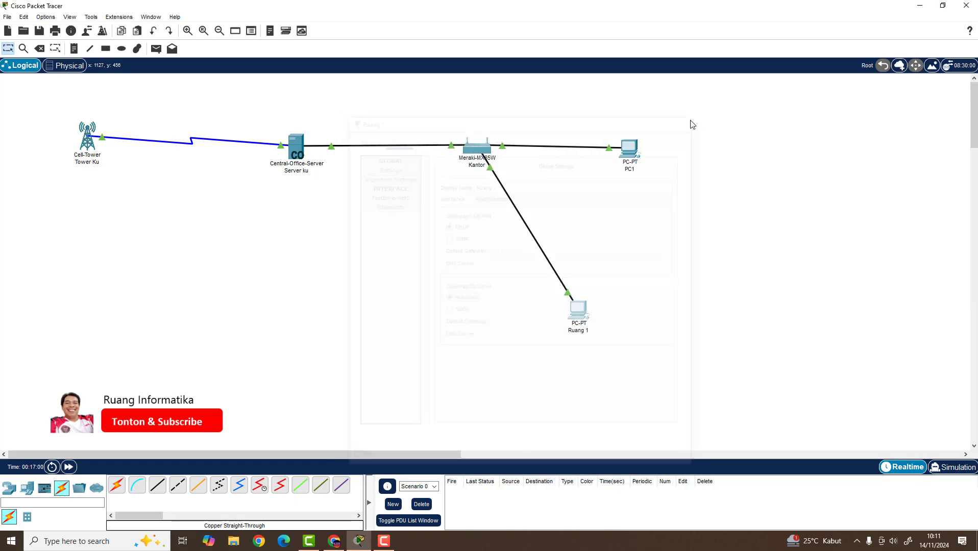
Step: Change the display name of PC1 to "Ruang 2" and close its device window
click(628, 155)
click(393, 139)
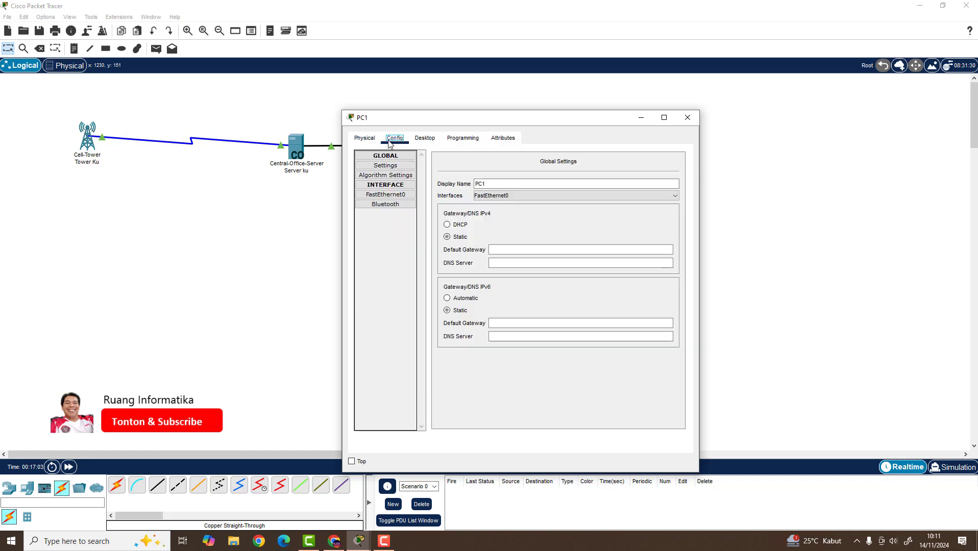
drag(495, 183, 461, 183)
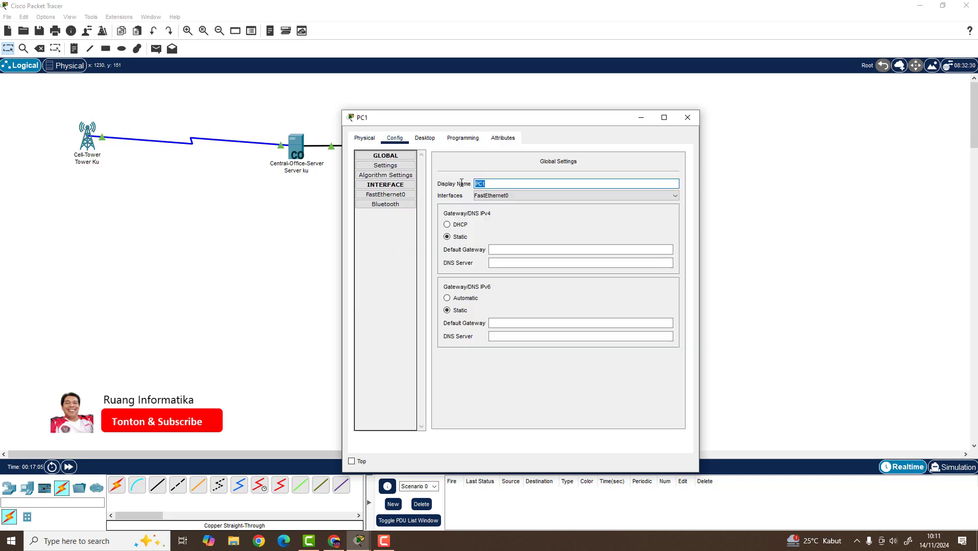
text(Ruang 2)
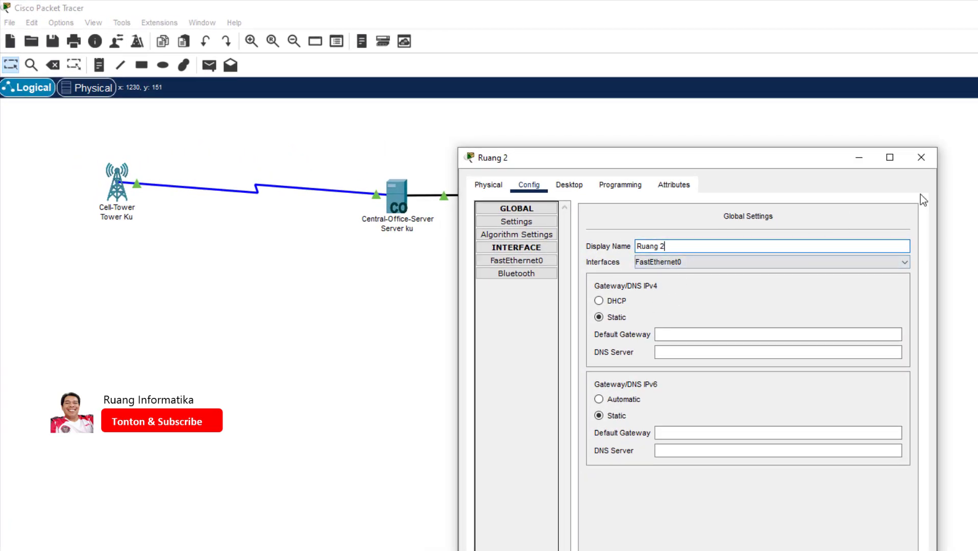
click(927, 161)
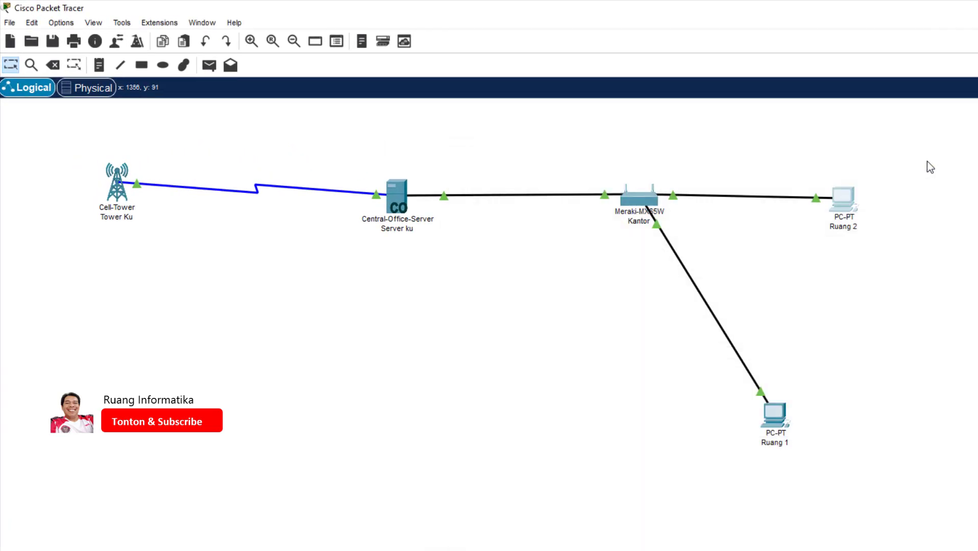